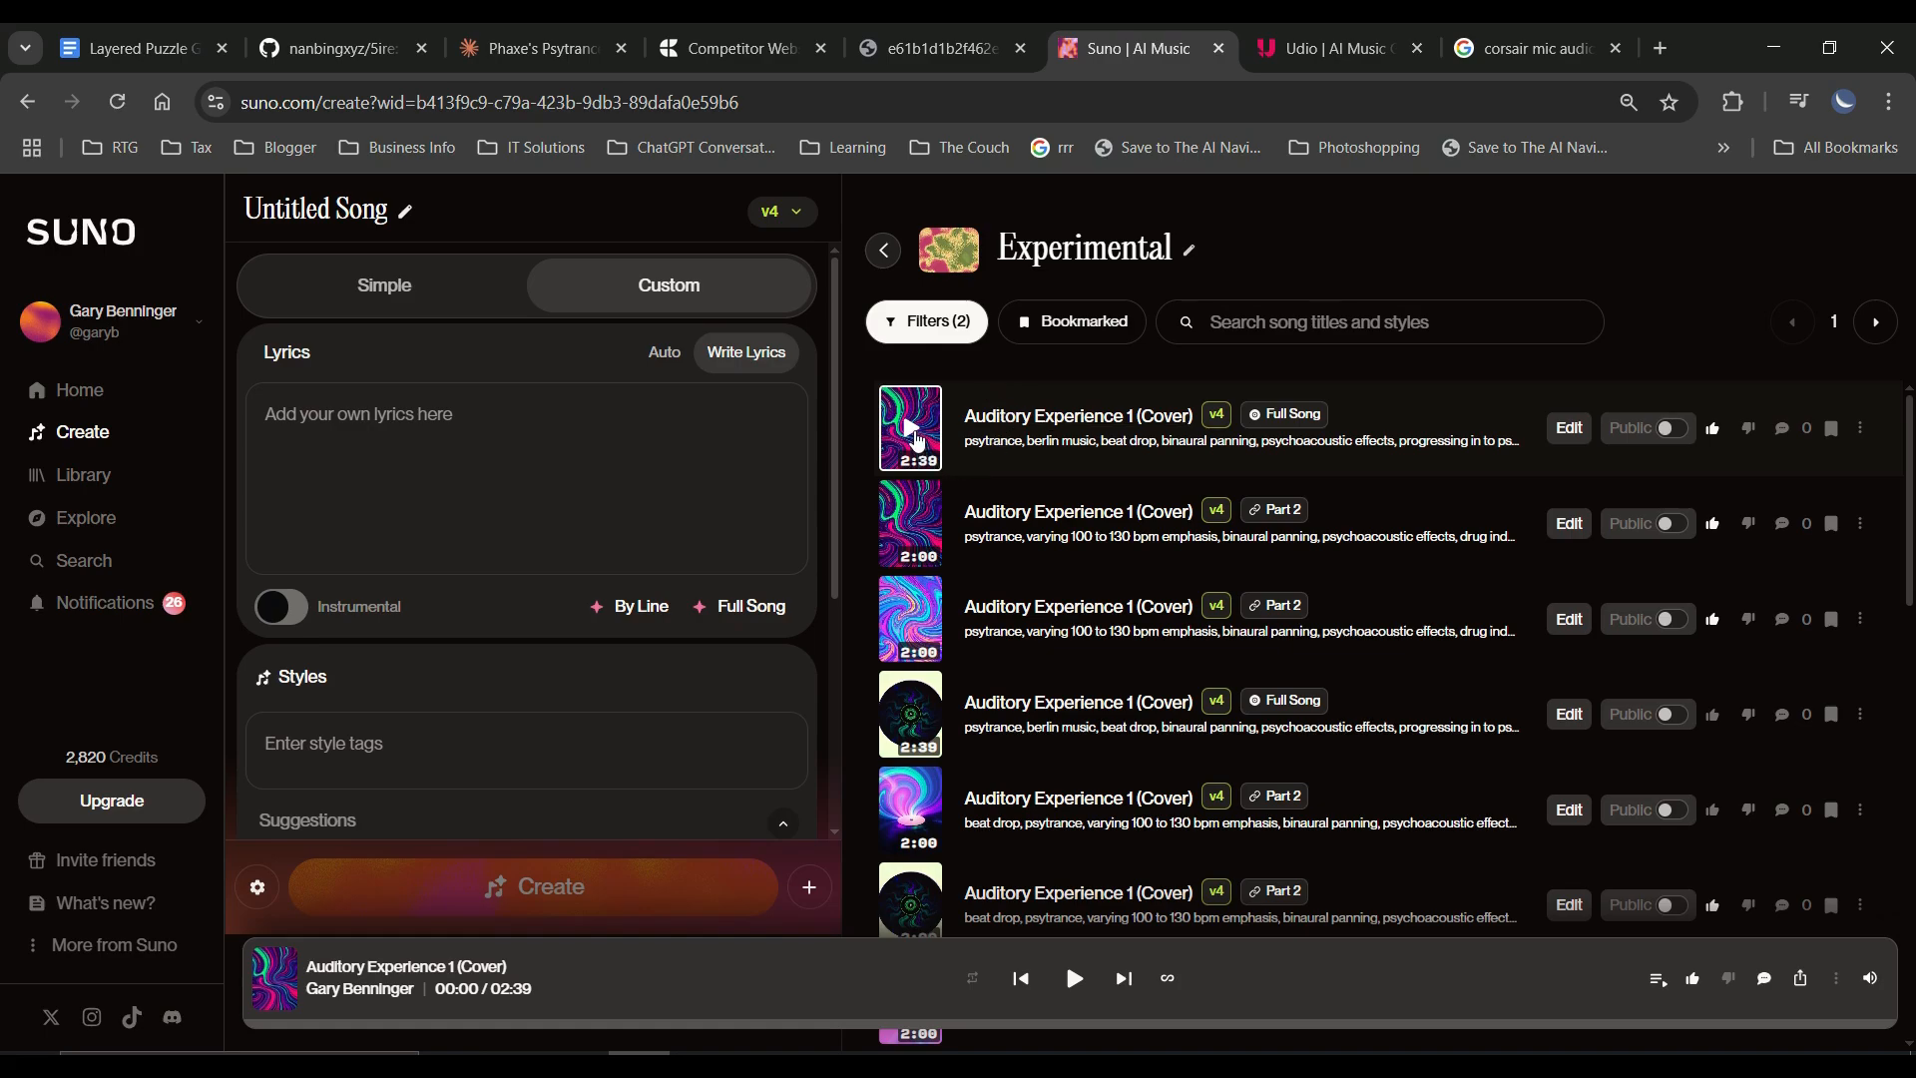
Play part of the 2:39 Full Song version of Auditory Experience 1 (Cover) and open it for editing in Replace Section mode.
{"action": "left_click", "coordinate": [1075, 980]}
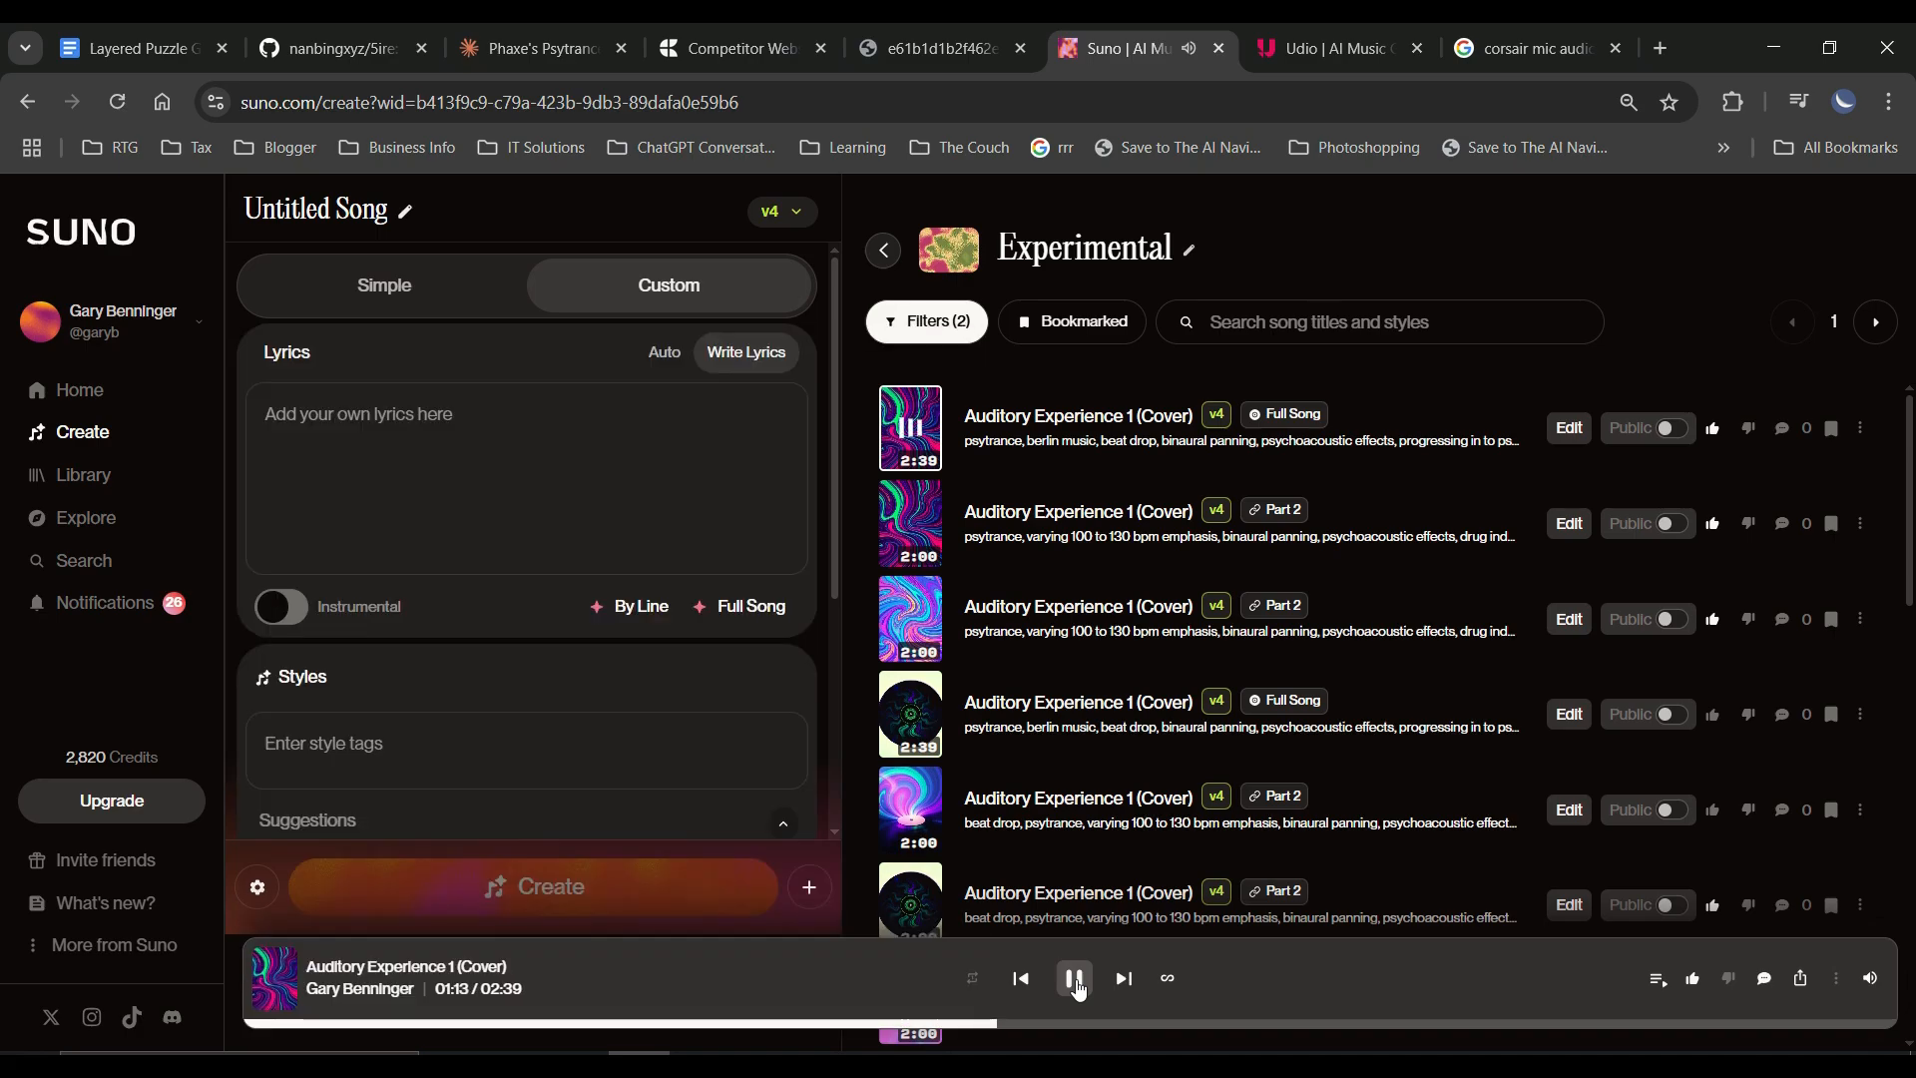
{"action": "left_click", "coordinate": [1075, 981]}
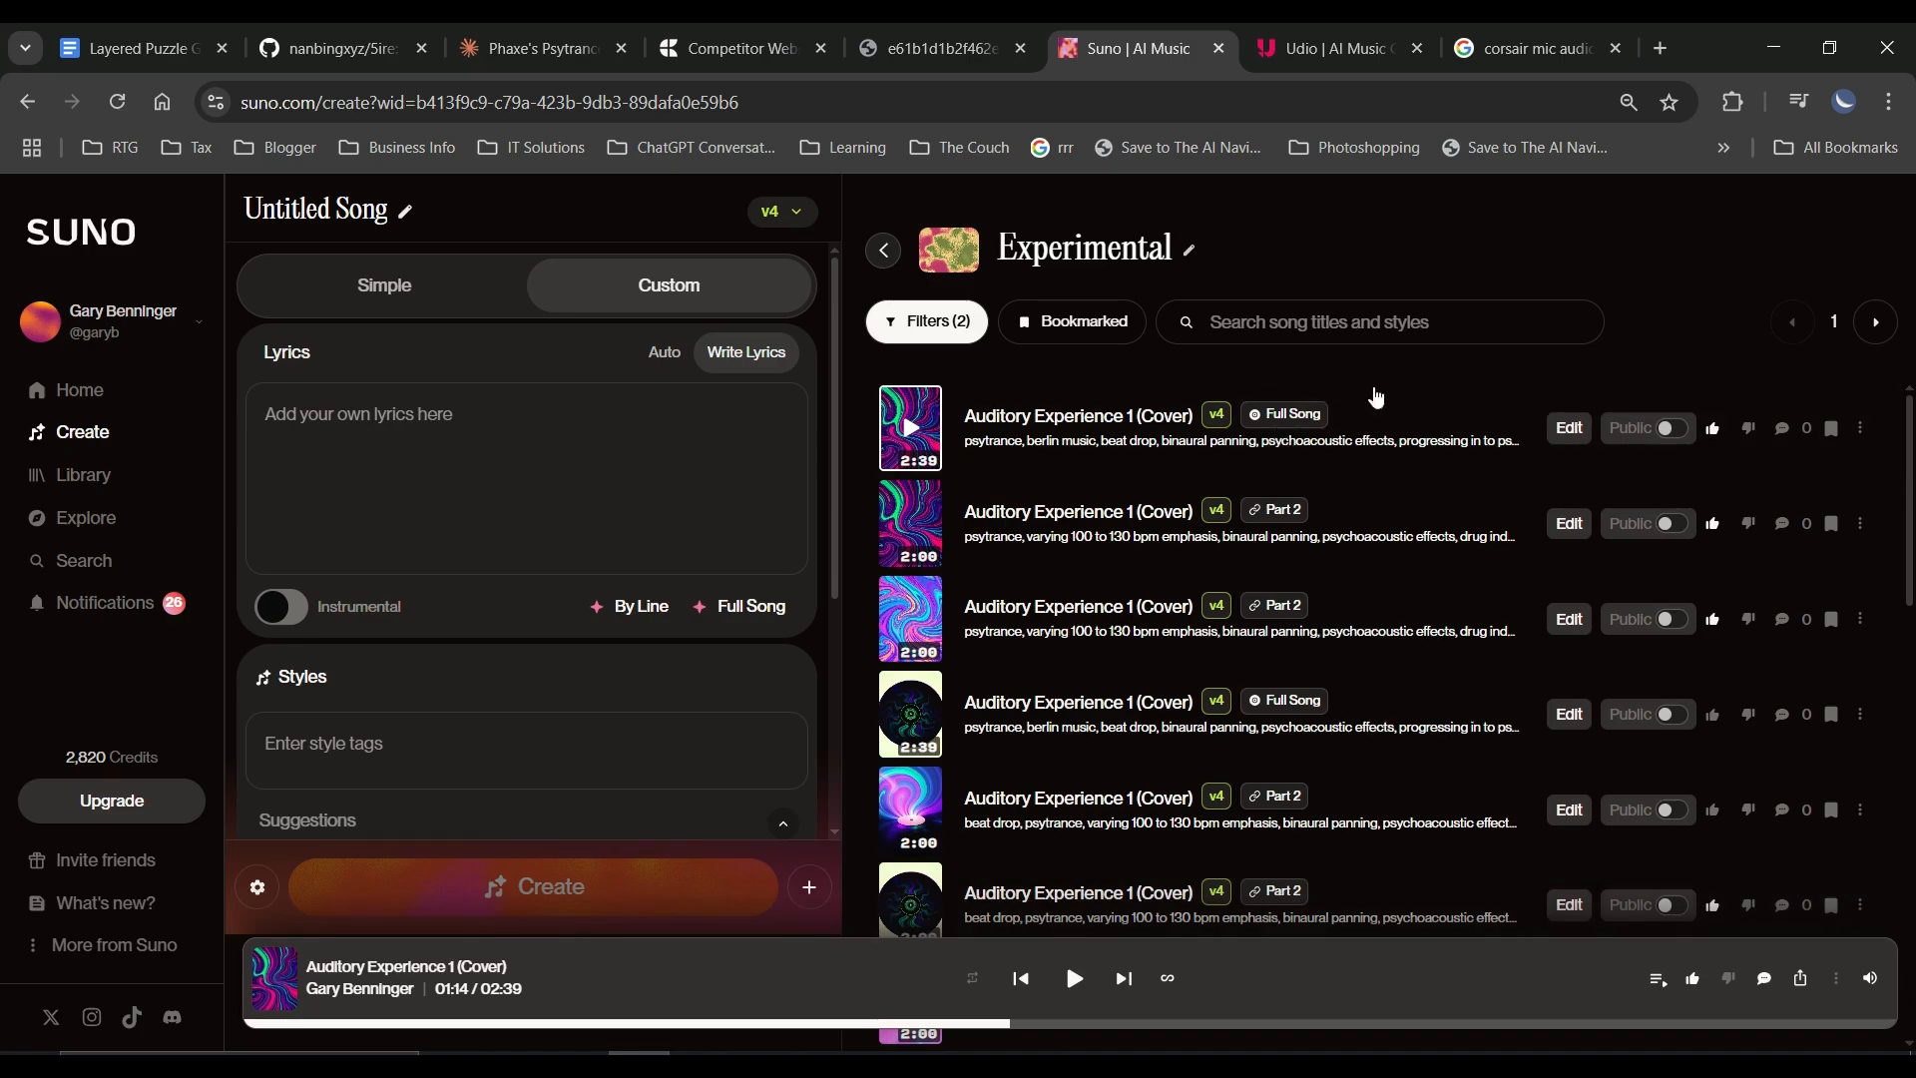
{"action": "left_click", "coordinate": [1571, 429]}
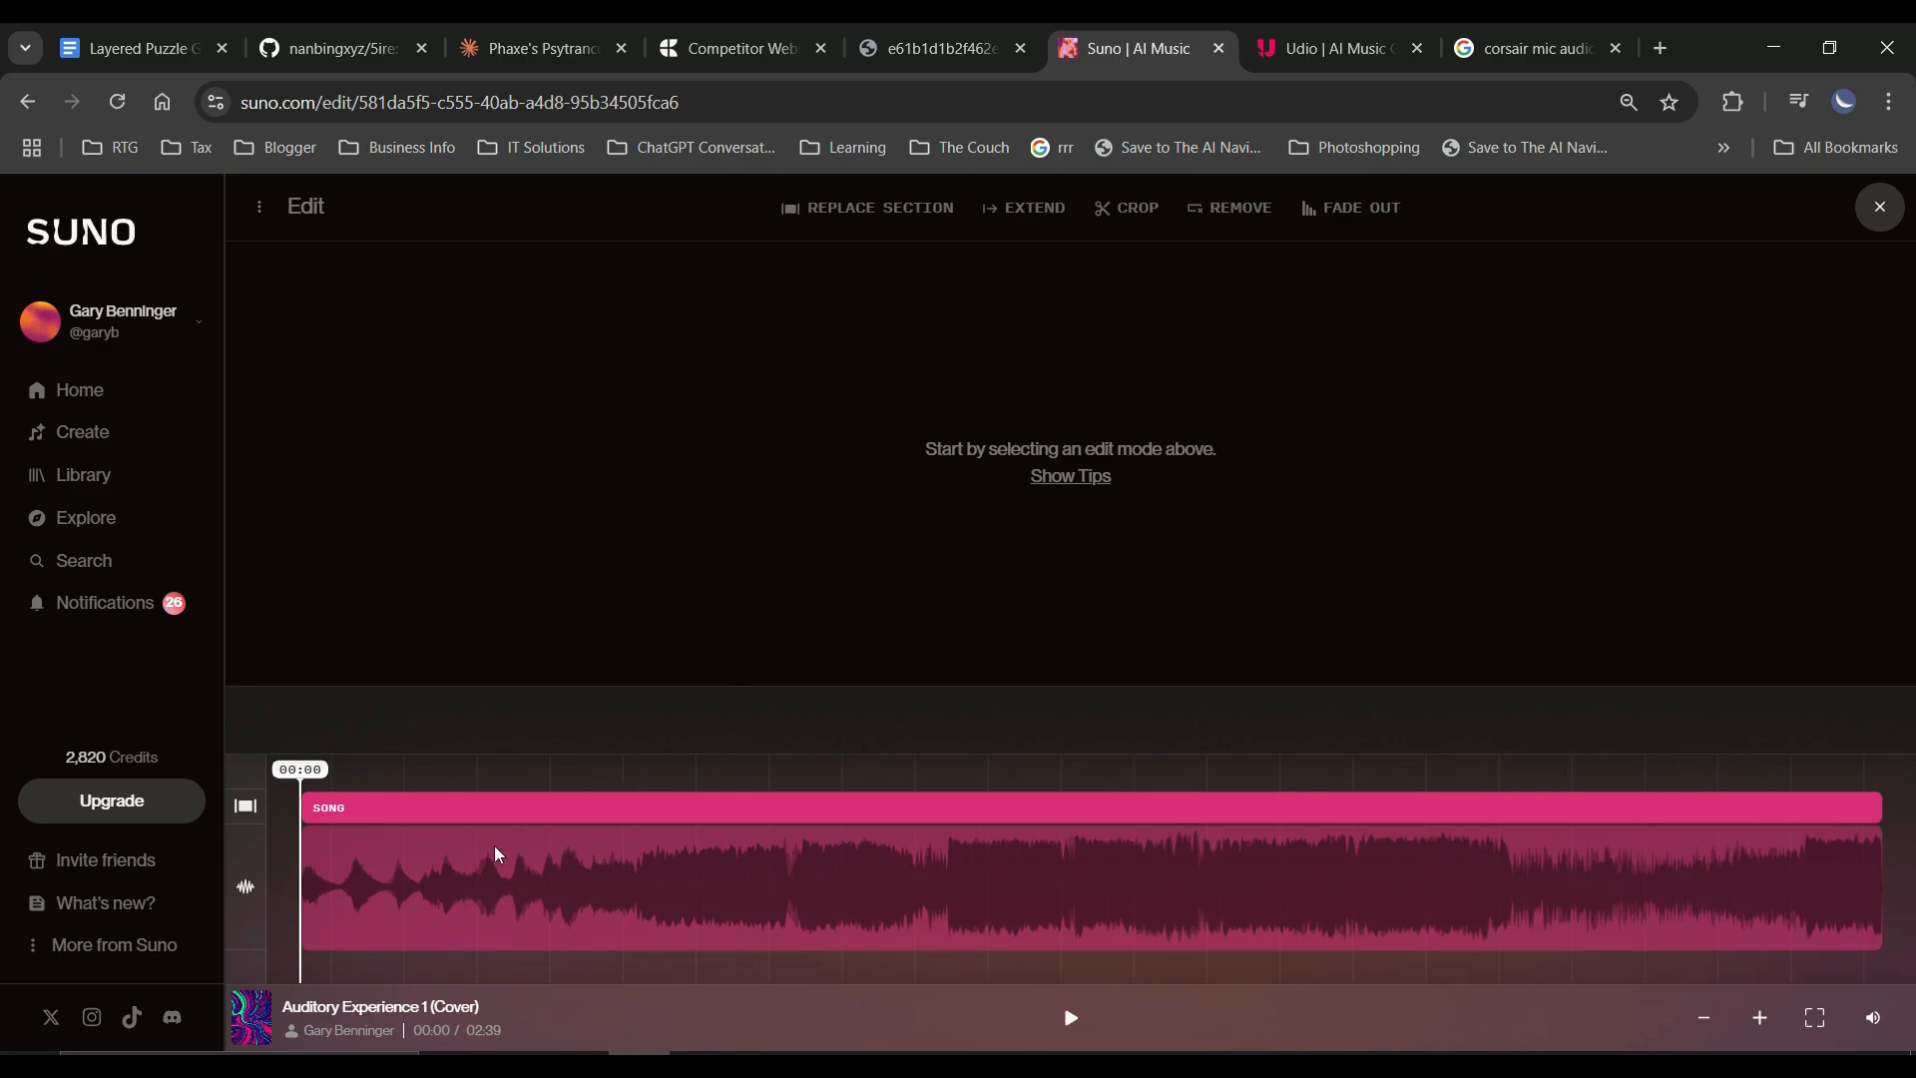
{"action": "left_click_drag", "start_coordinate": [589, 876], "coordinate": [746, 884]}
{"action": "left_click_drag", "start_coordinate": [501, 884], "coordinate": [722, 878]}
{"action": "left_click", "coordinate": [911, 217]}
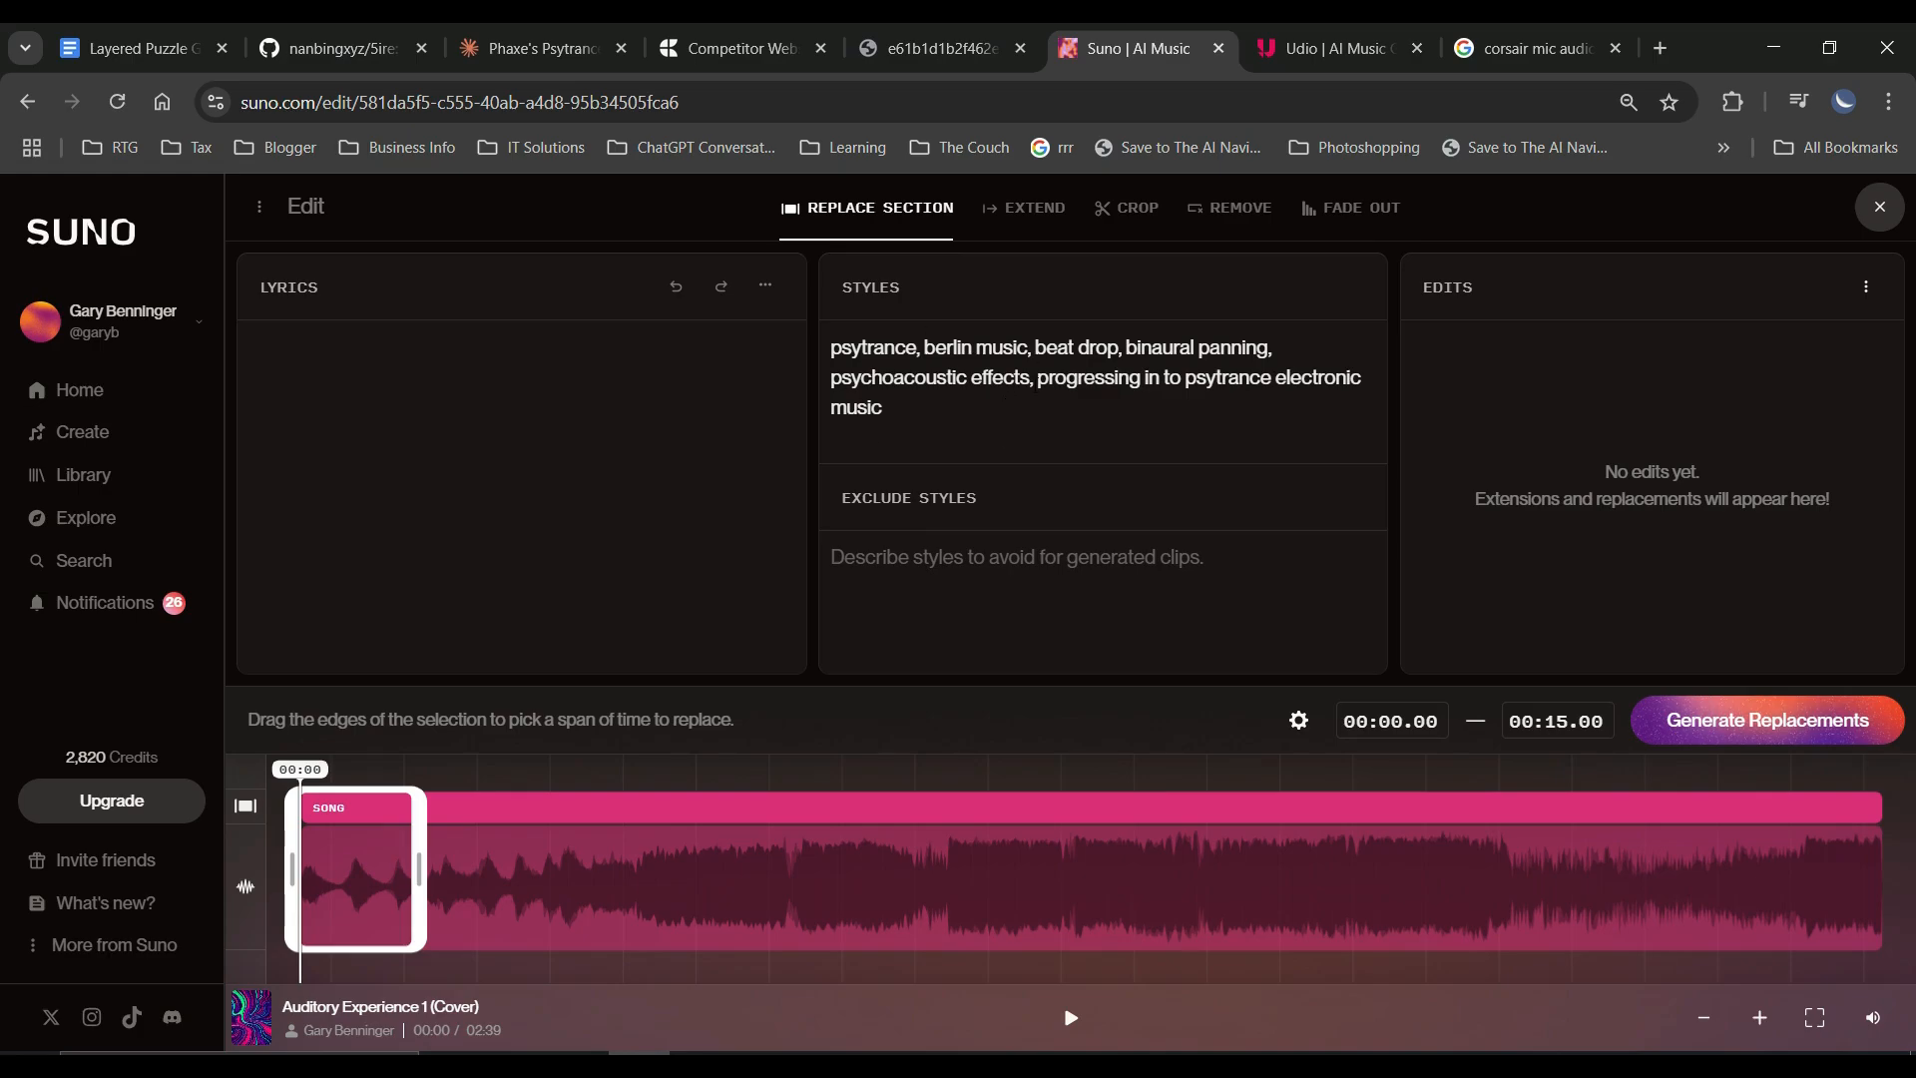
Place the playhead at 01:12, just before the beat drop, and examine the waveform there up close.
{"action": "left_click_drag", "start_coordinate": [363, 878], "coordinate": [517, 888]}
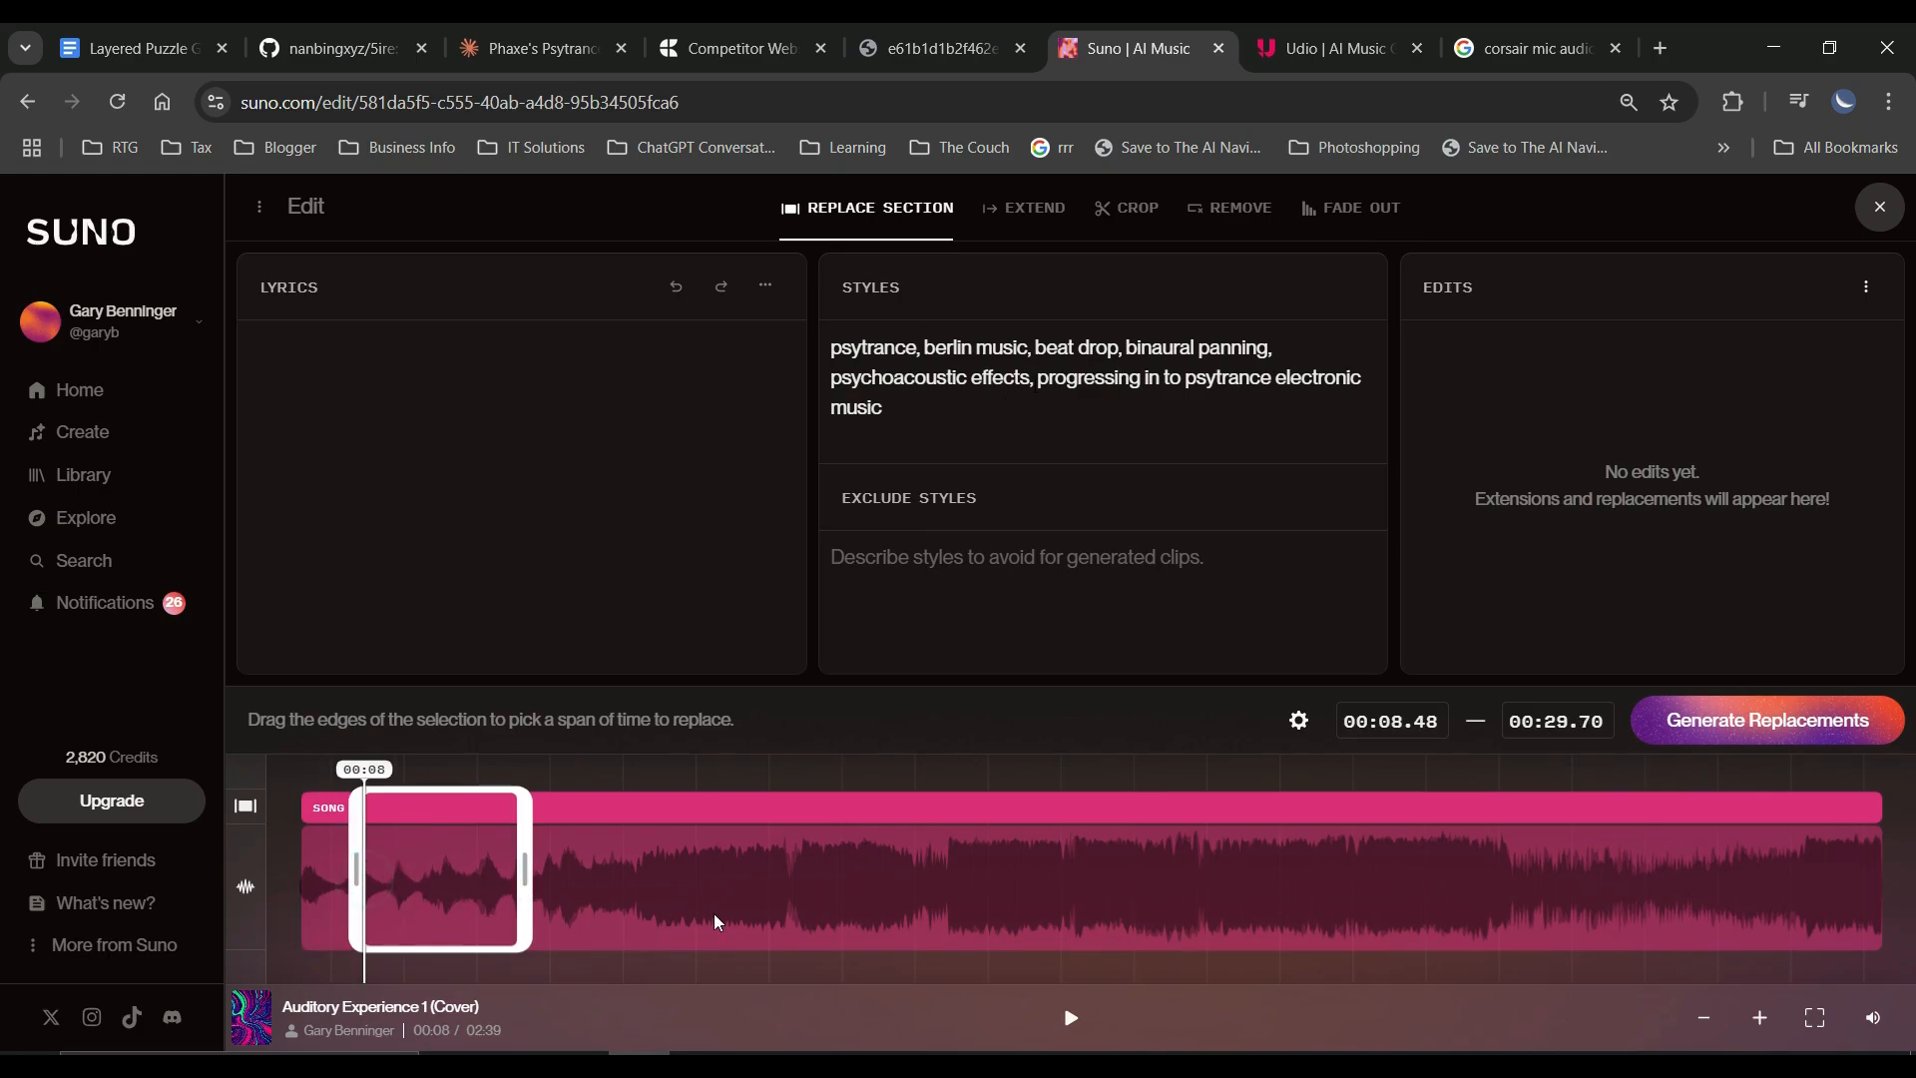
{"action": "left_click", "coordinate": [793, 893]}
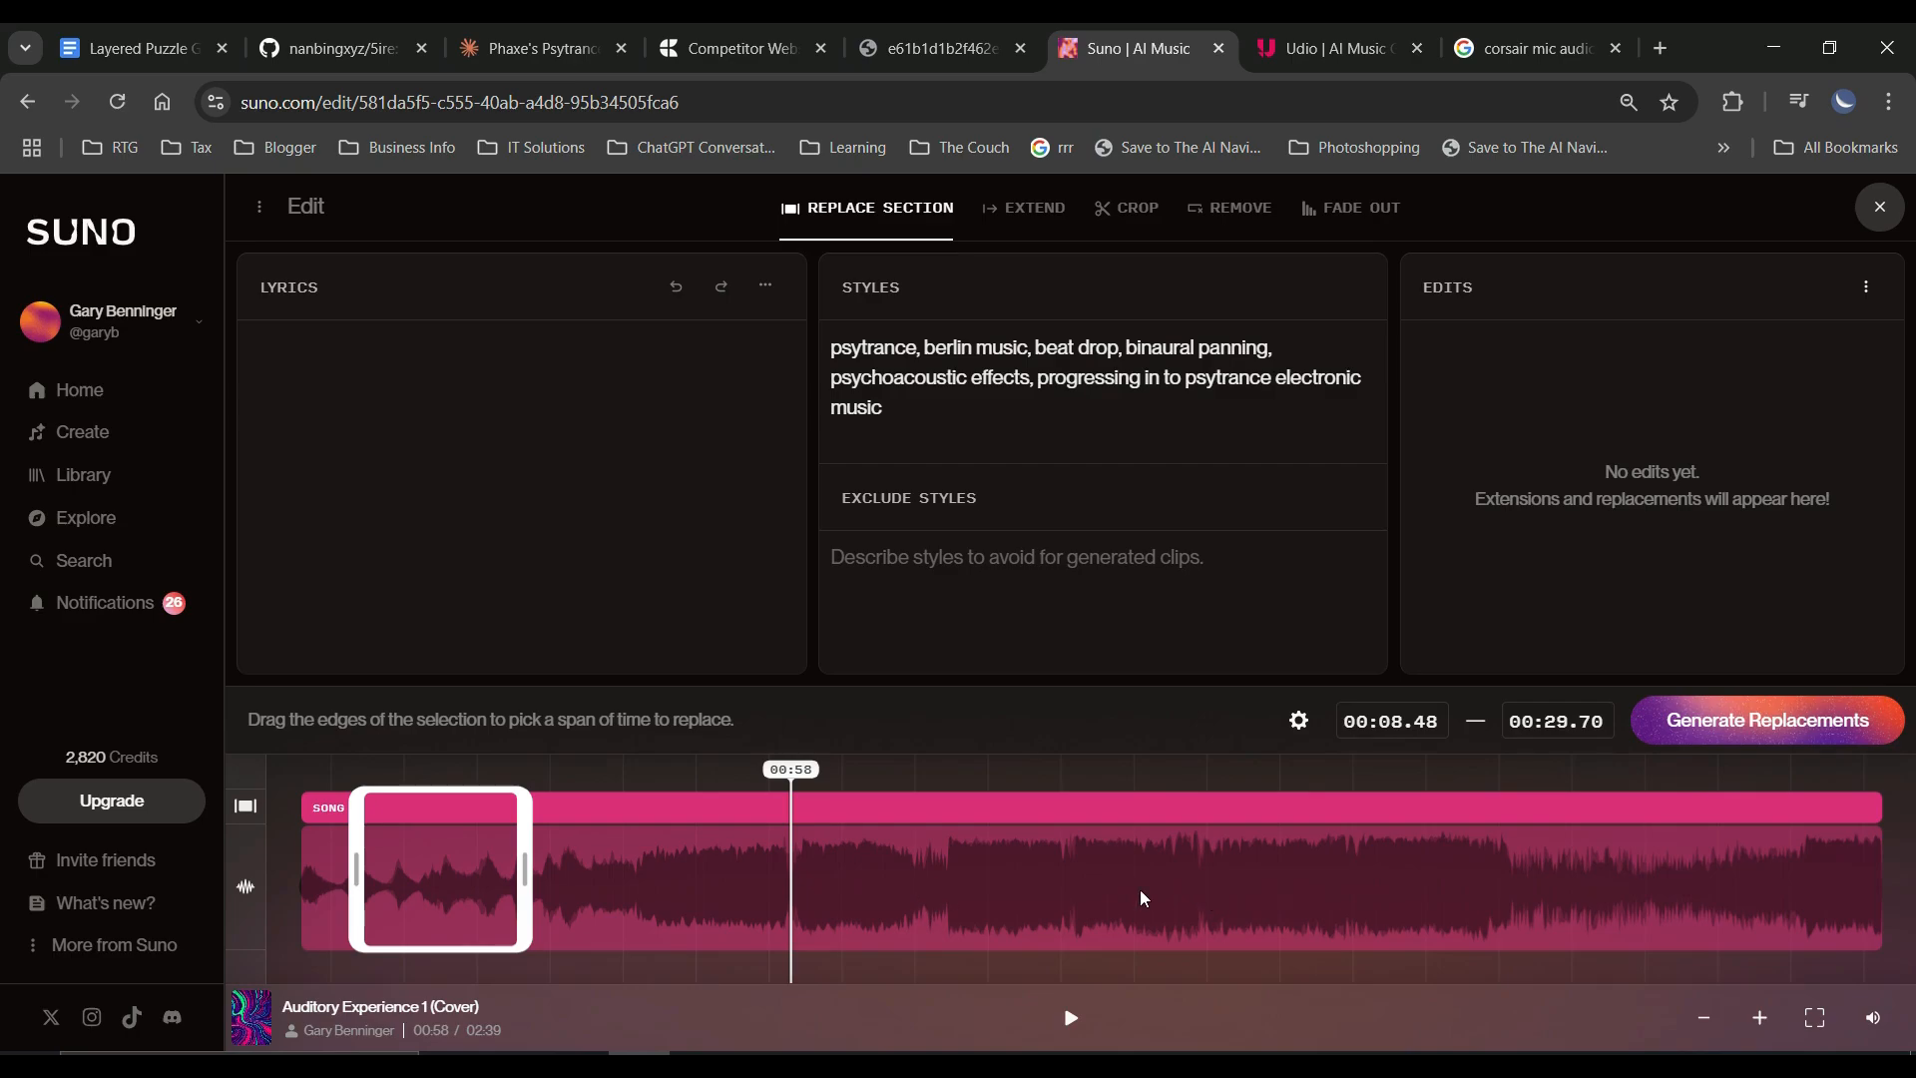
{"action": "left_click", "coordinate": [948, 888]}
{"action": "left_click", "coordinate": [944, 886]}
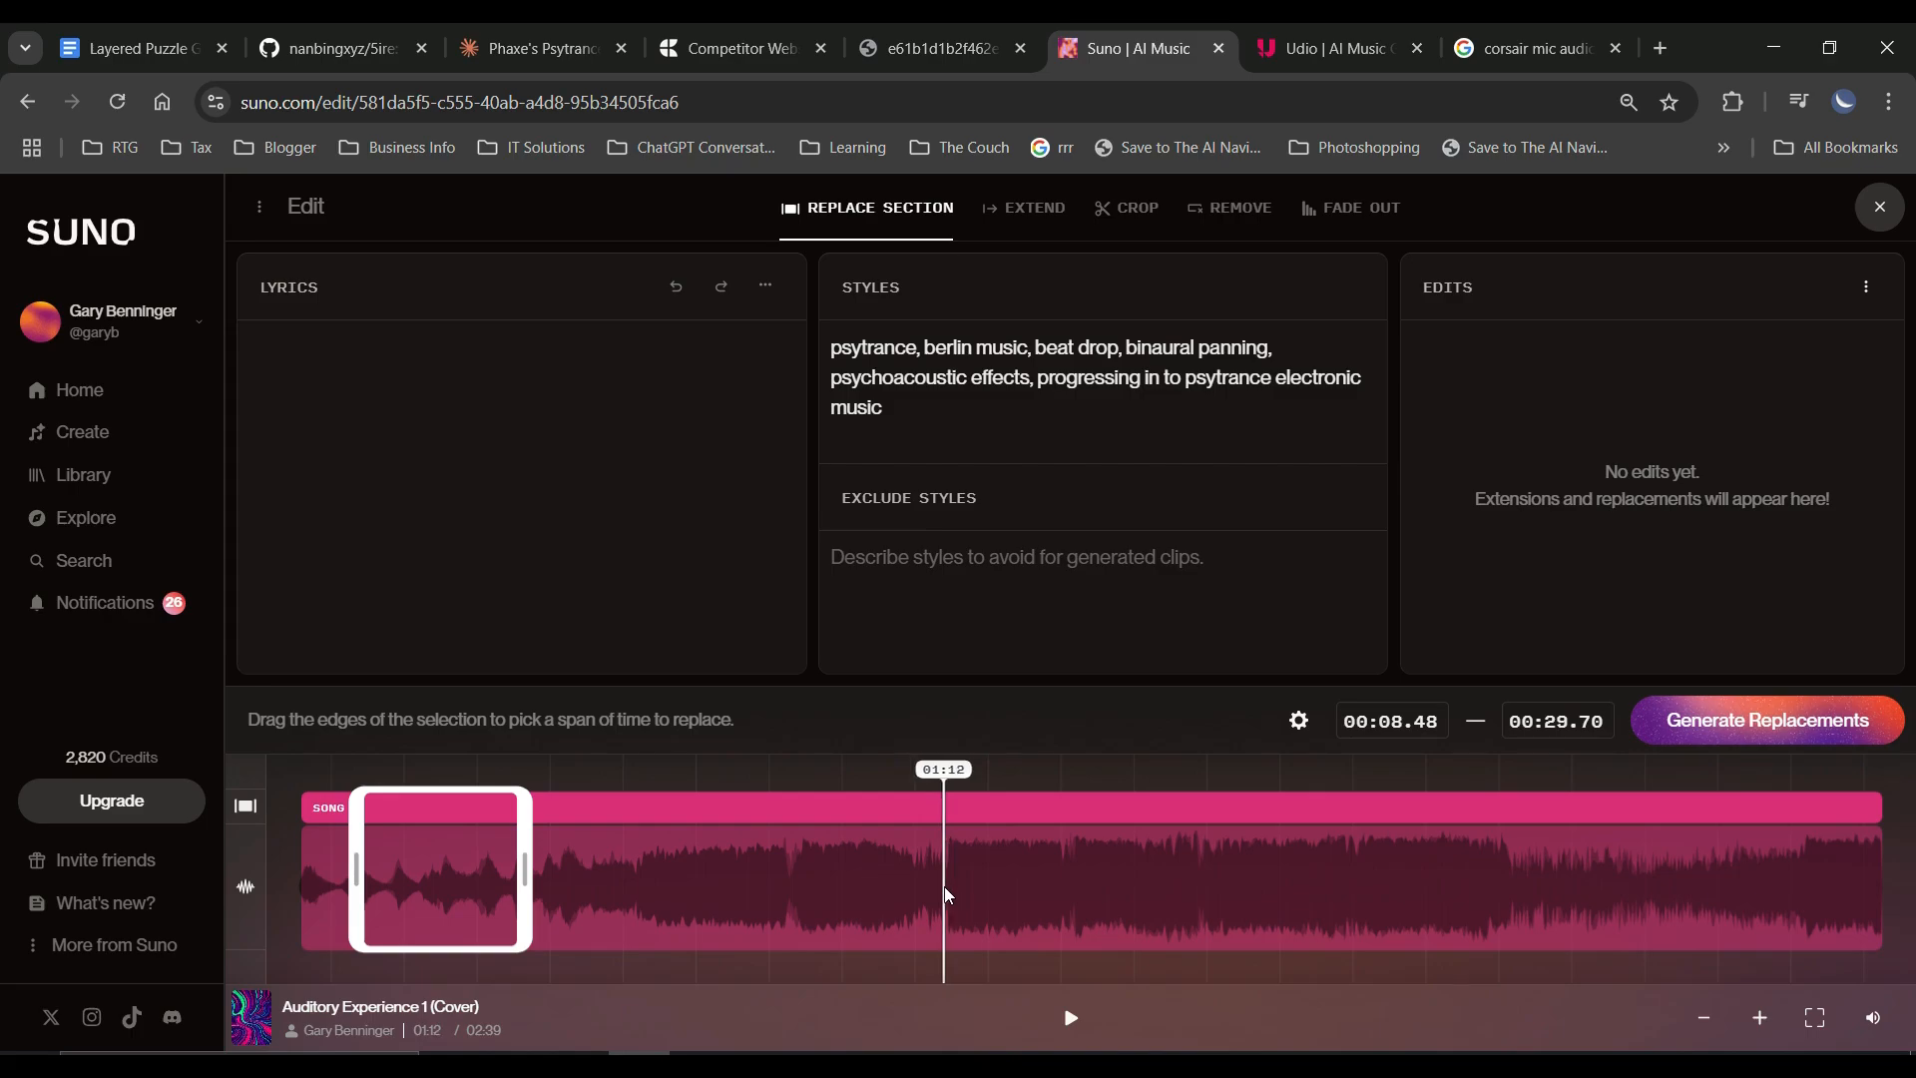
{"action": "left_click", "coordinate": [1762, 1028]}
{"action": "left_click", "coordinate": [1761, 1027]}
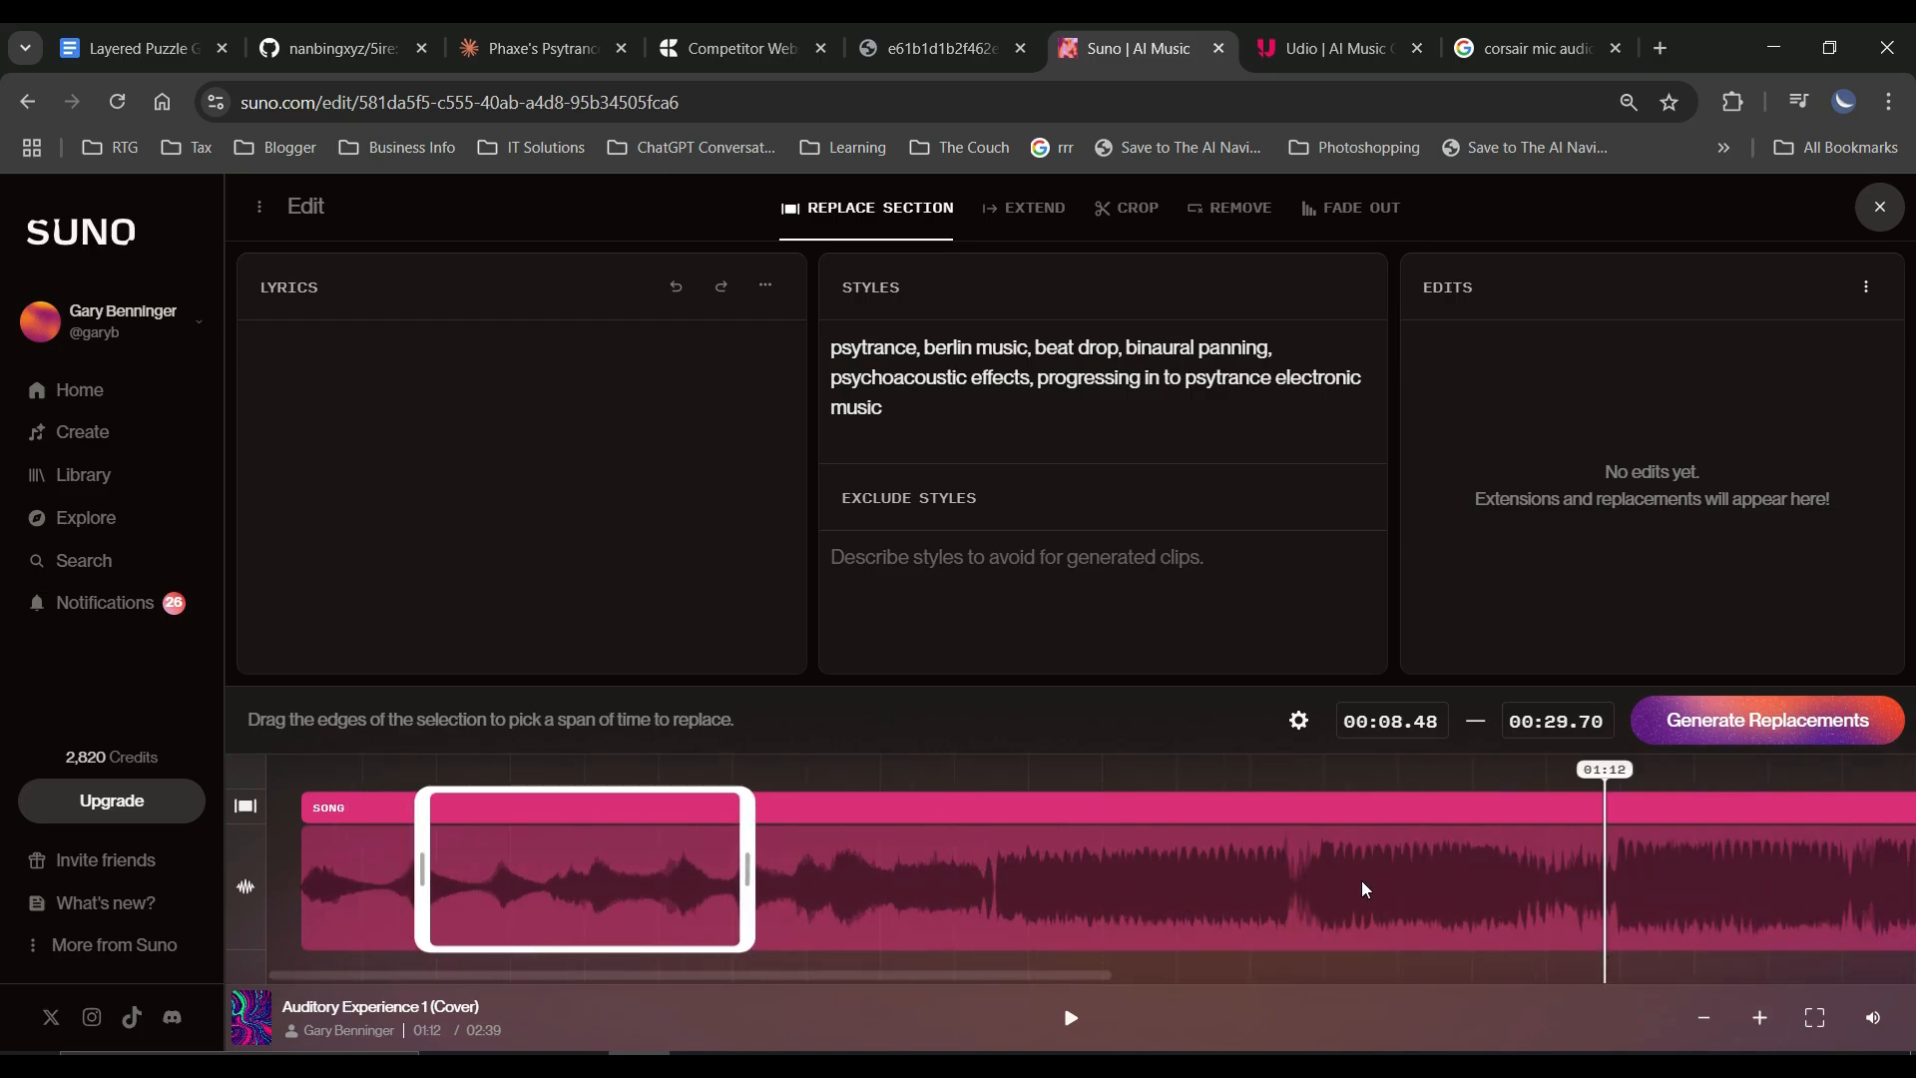
{"action": "left_click_drag", "start_coordinate": [1062, 973], "coordinate": [1369, 982]}
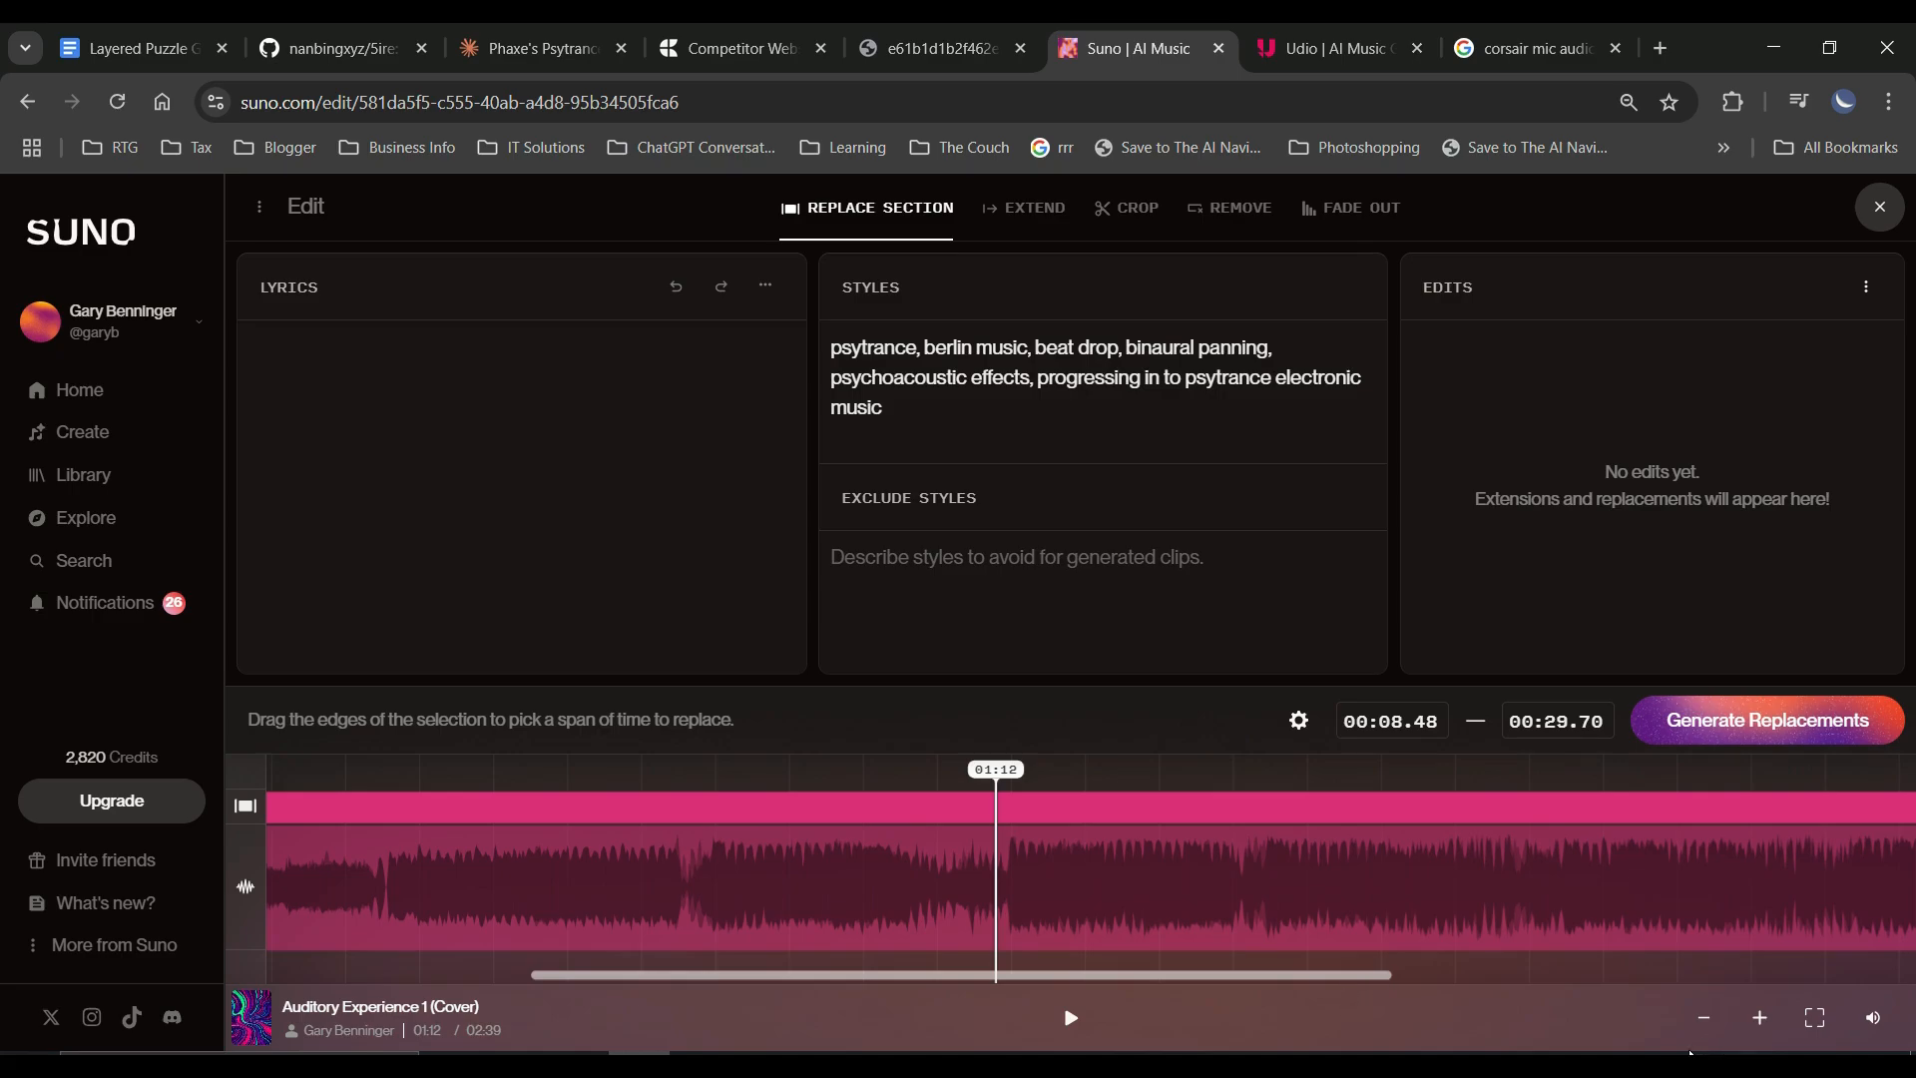
{"action": "left_click", "coordinate": [1762, 1028]}
{"action": "left_click", "coordinate": [1762, 1027]}
{"action": "left_click", "coordinate": [1761, 1028]}
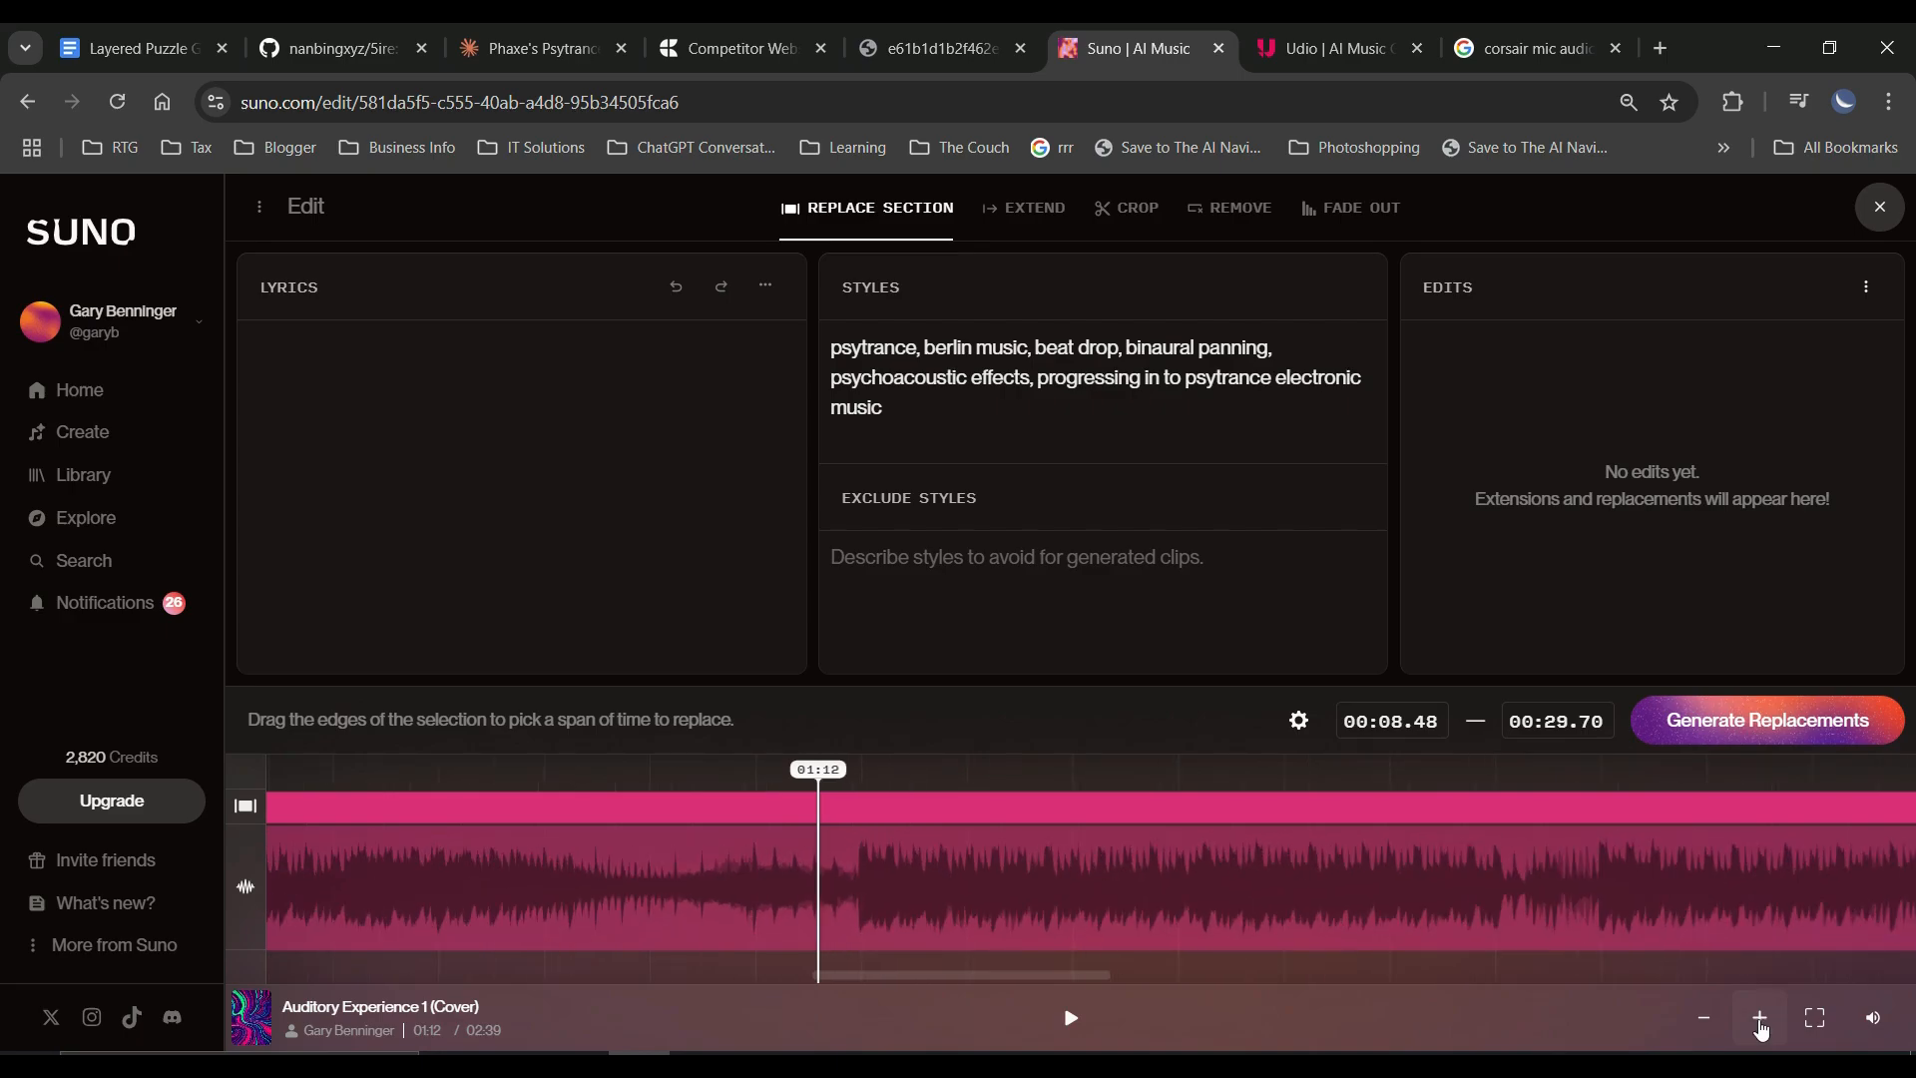
{"action": "left_click", "coordinate": [1761, 1028]}
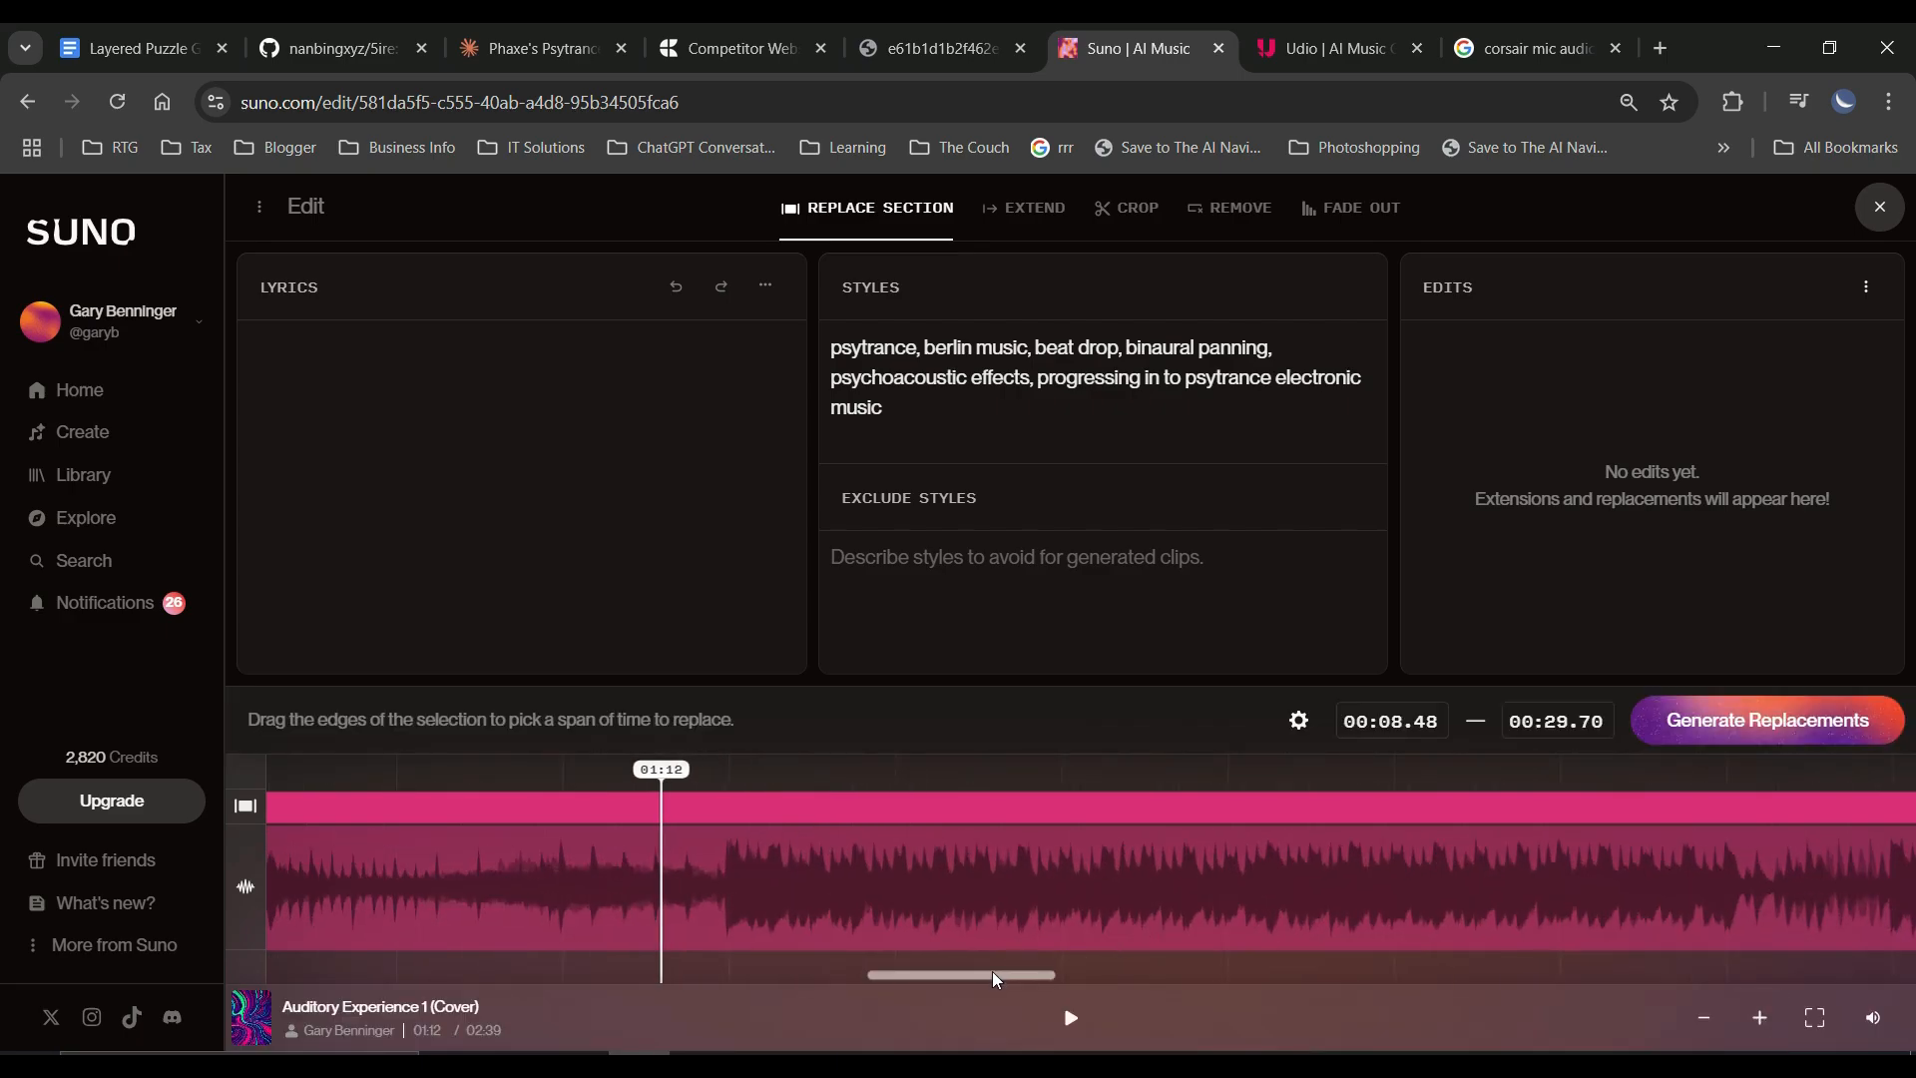
{"action": "left_click_drag", "start_coordinate": [990, 972], "coordinate": [963, 974]}
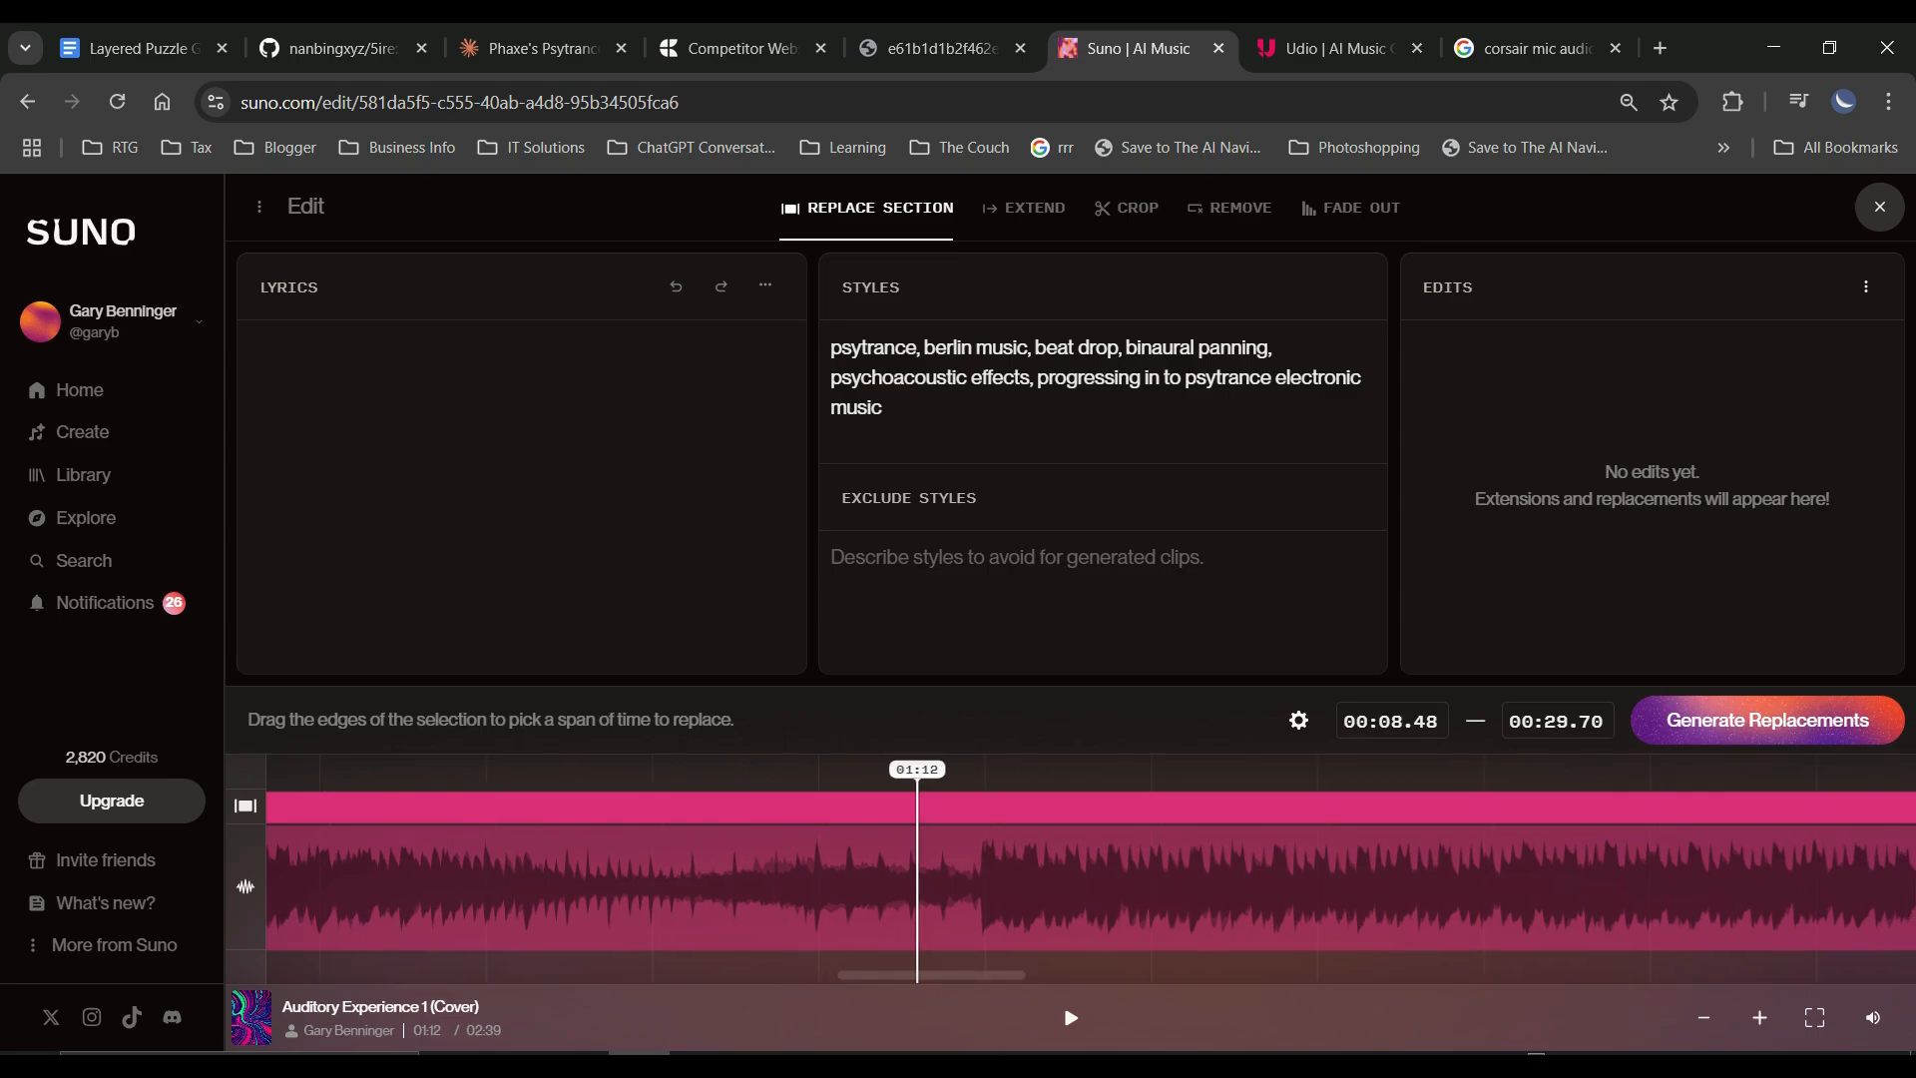
Play the song's transition into the beat drop from about 01:08 to 01:14.
{"action": "left_click", "coordinate": [1071, 1018]}
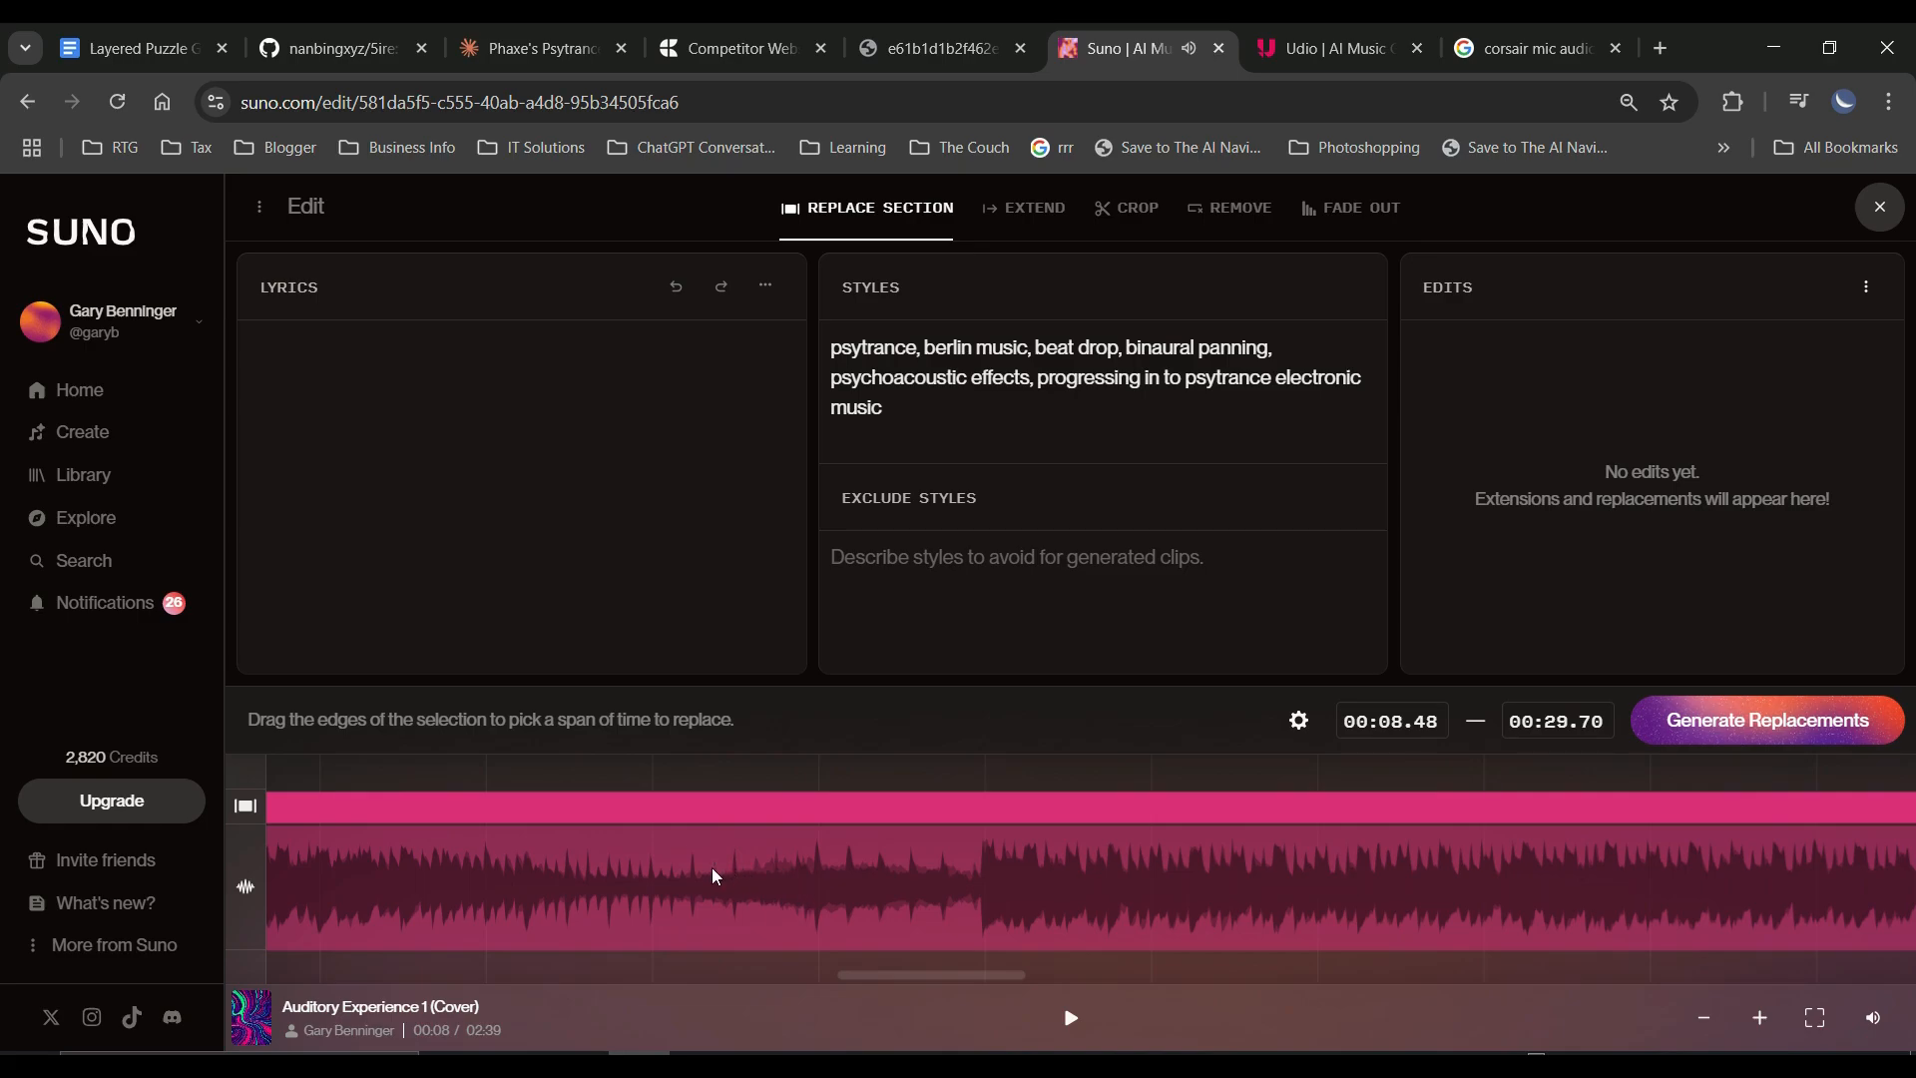
{"action": "left_click", "coordinate": [509, 868]}
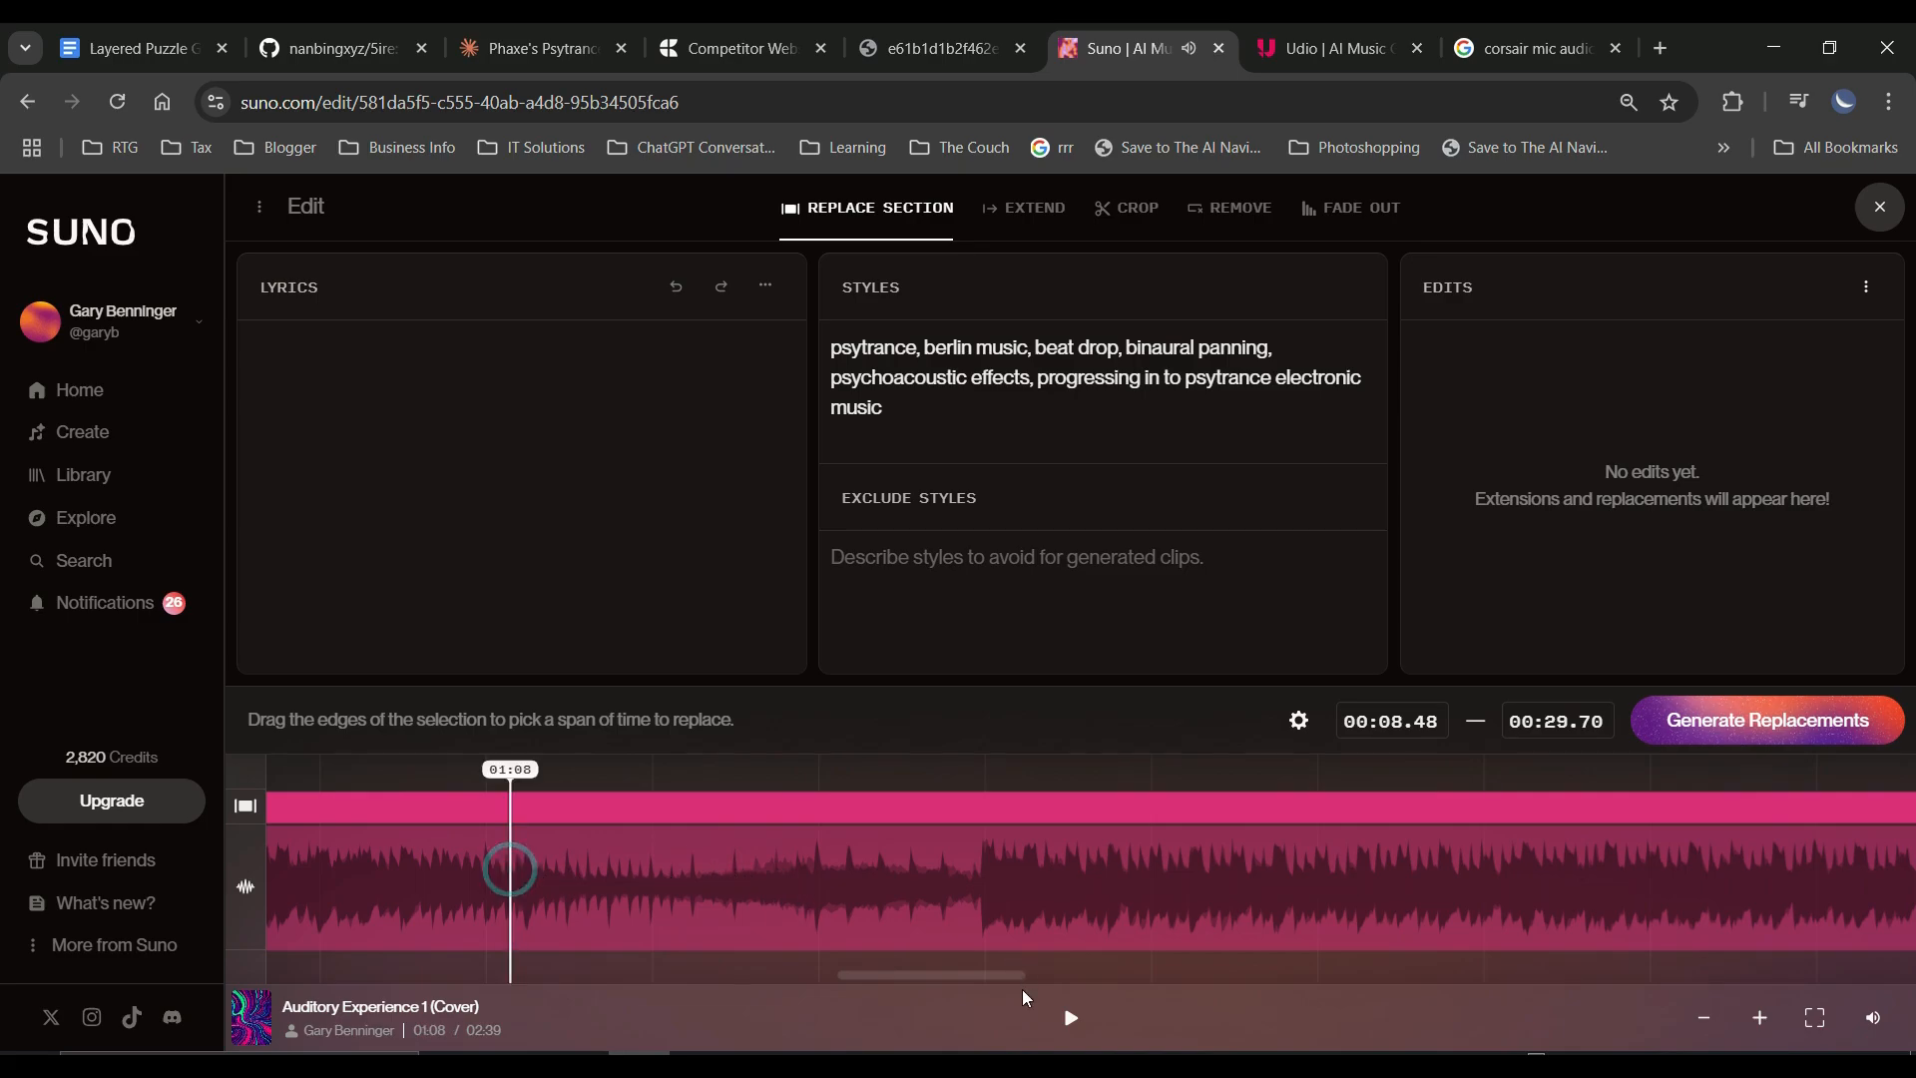
{"action": "left_click", "coordinate": [1071, 1018]}
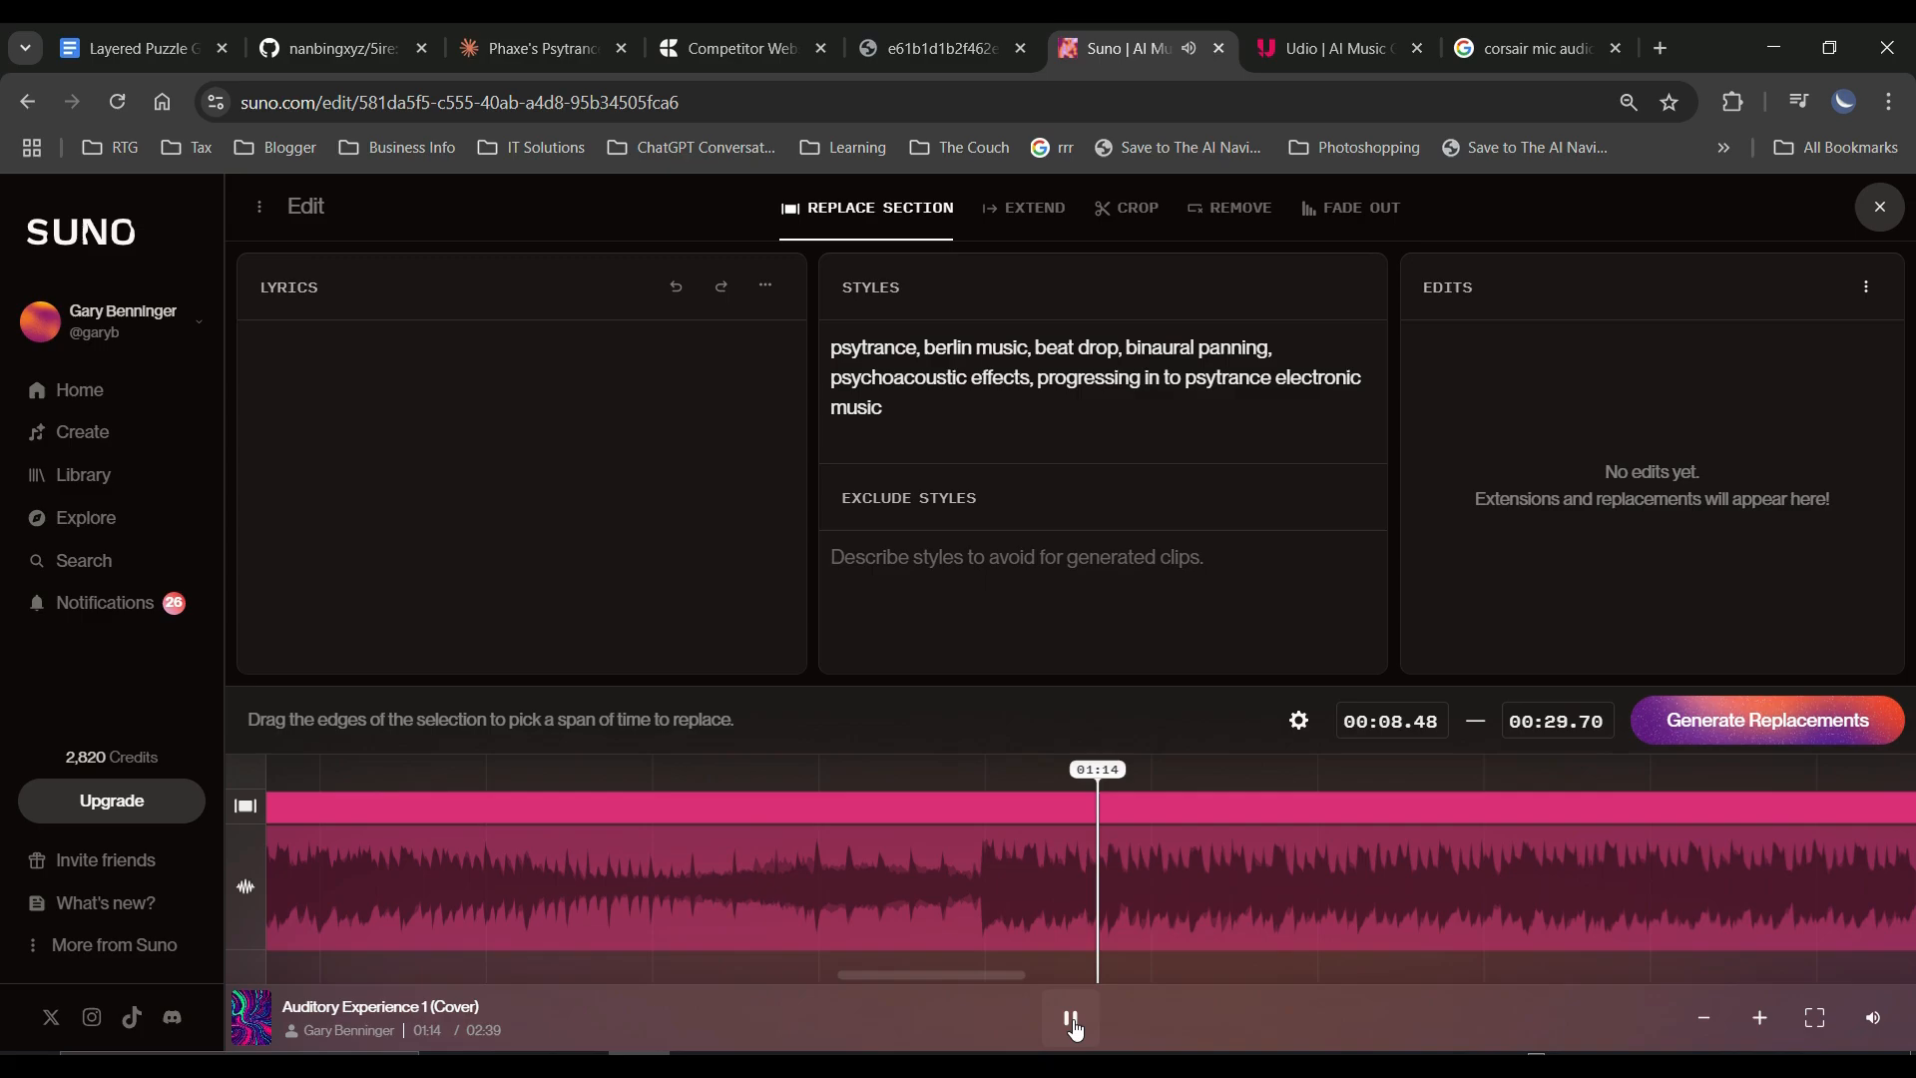
{"action": "left_click", "coordinate": [1072, 1020]}
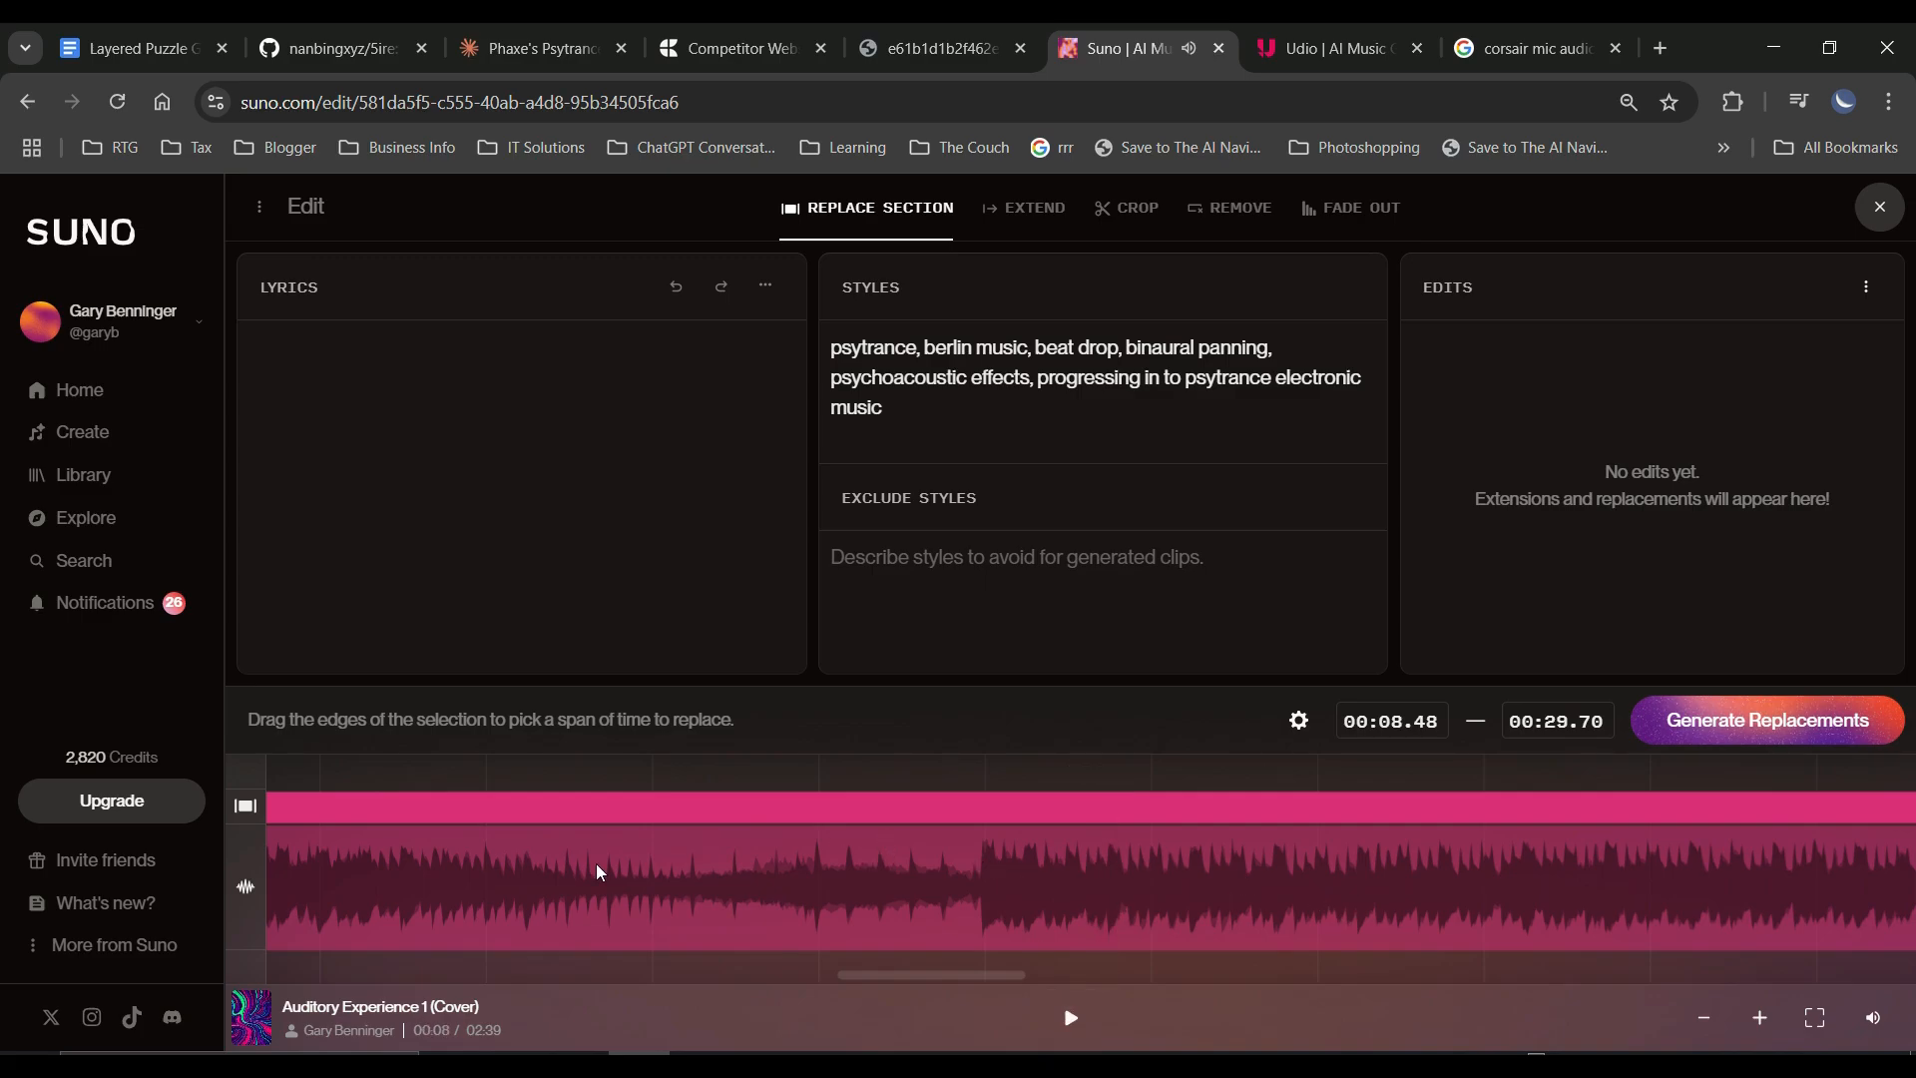
Select the span from 01:08.37 to 01:13.65 for replacement and generate replacements with the existing styles.
{"action": "left_click_drag", "start_coordinate": [511, 878], "coordinate": [1002, 893]}
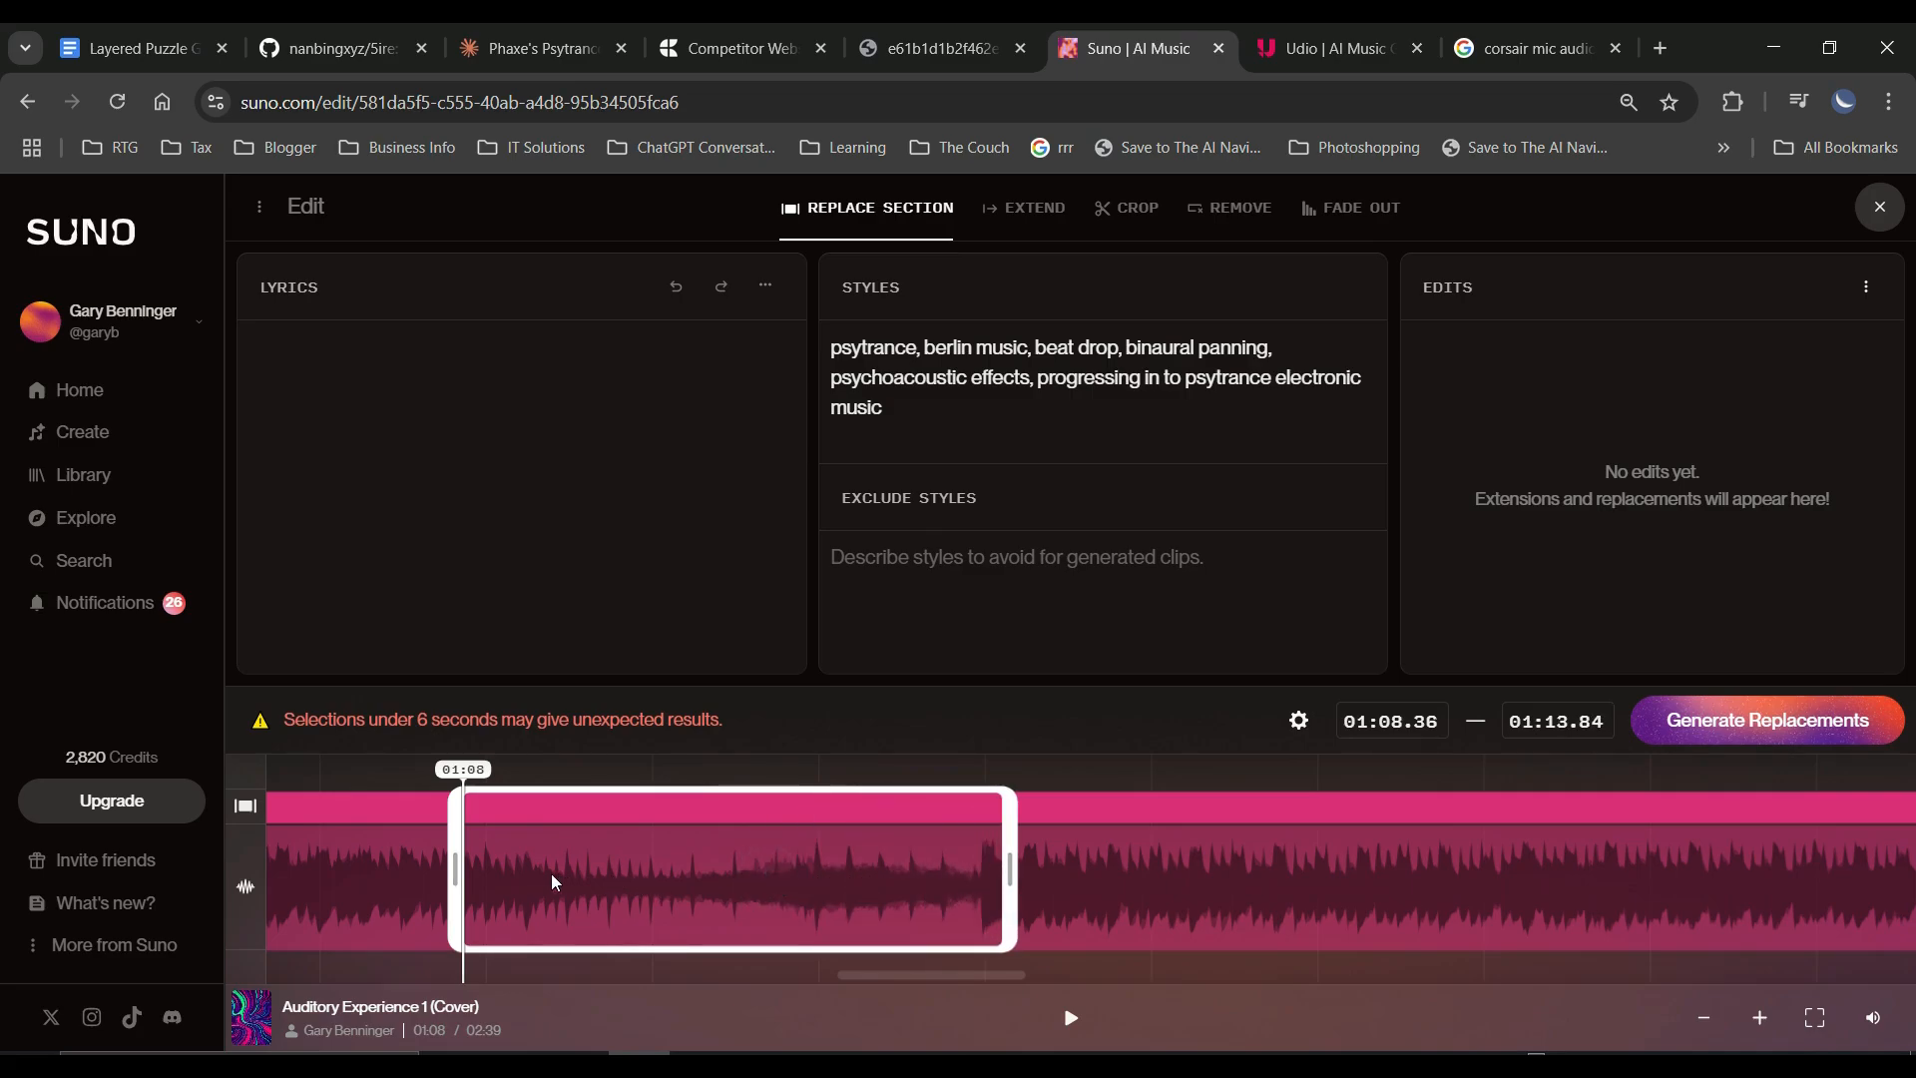
{"action": "left_click_drag", "start_coordinate": [449, 864], "coordinate": [464, 876]}
{"action": "left_click_drag", "start_coordinate": [1003, 904], "coordinate": [985, 921]}
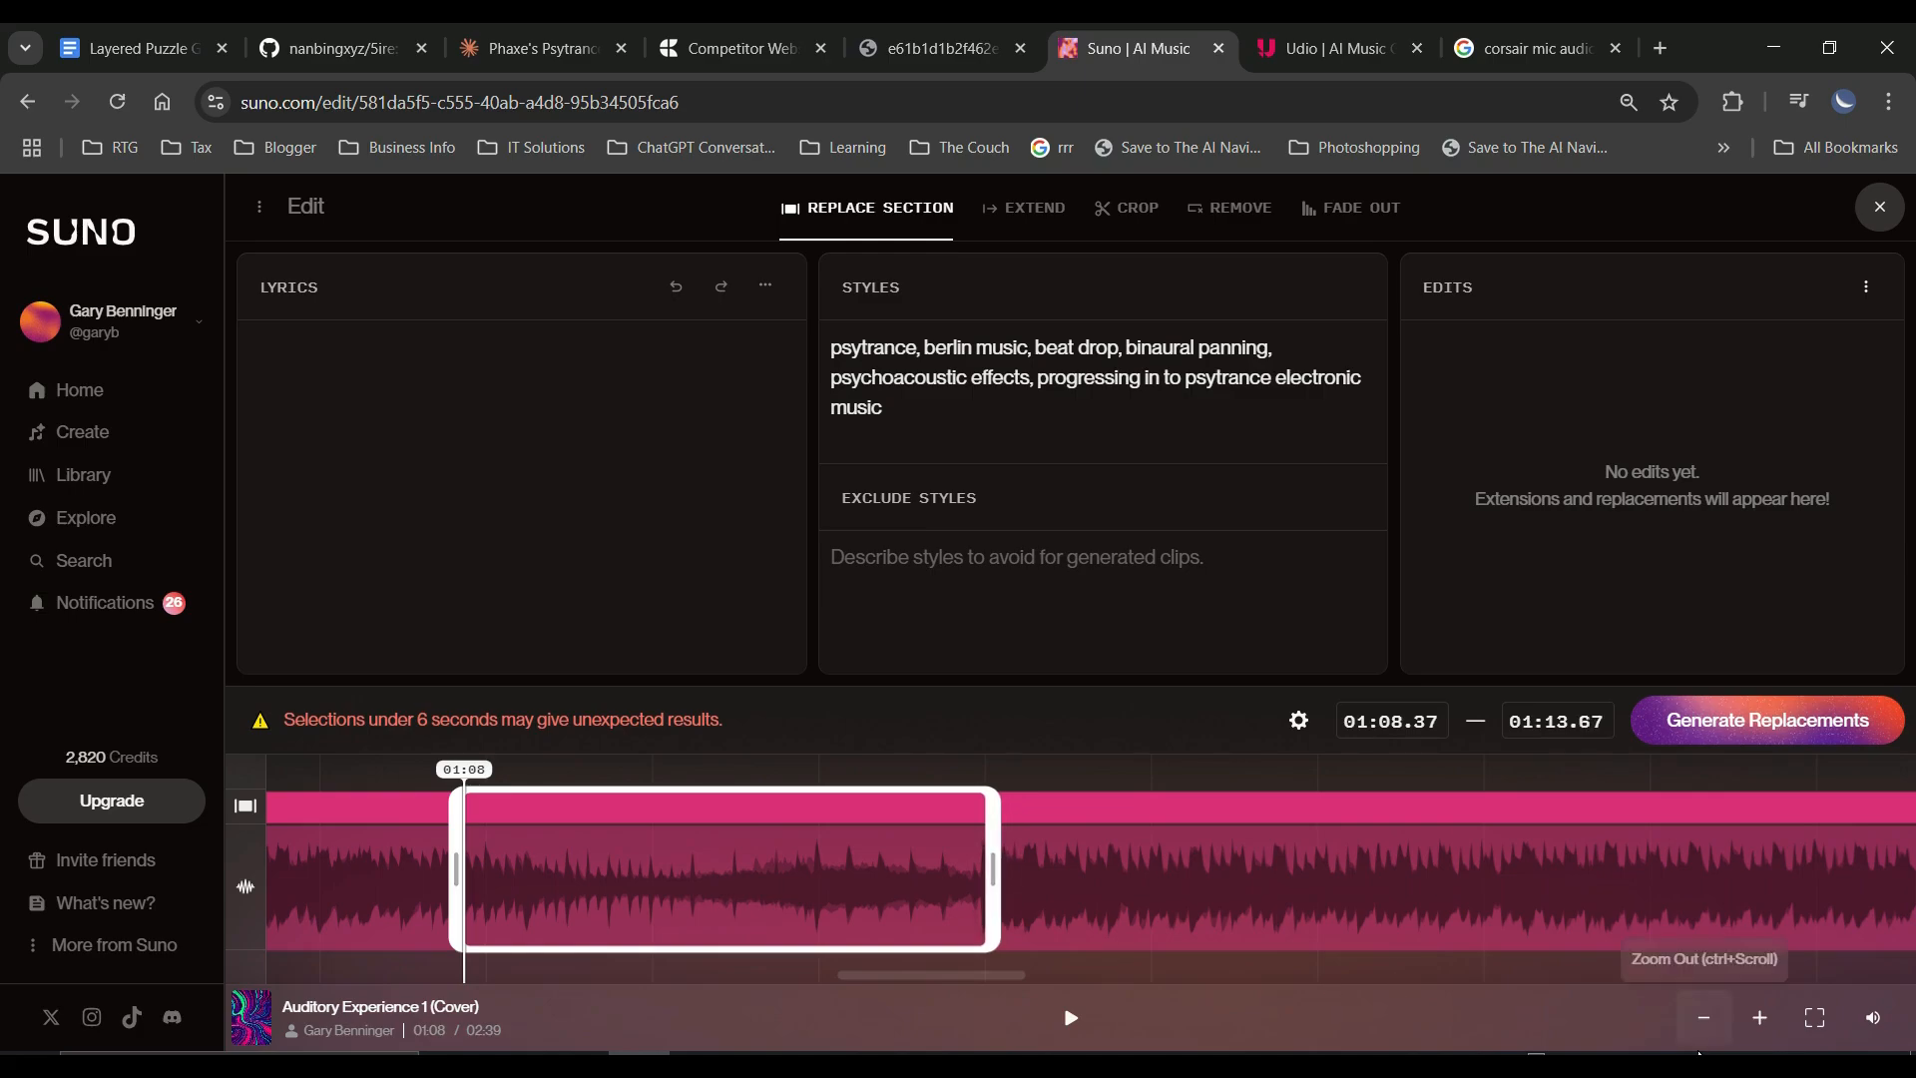
{"action": "left_click", "coordinate": [1759, 1018]}
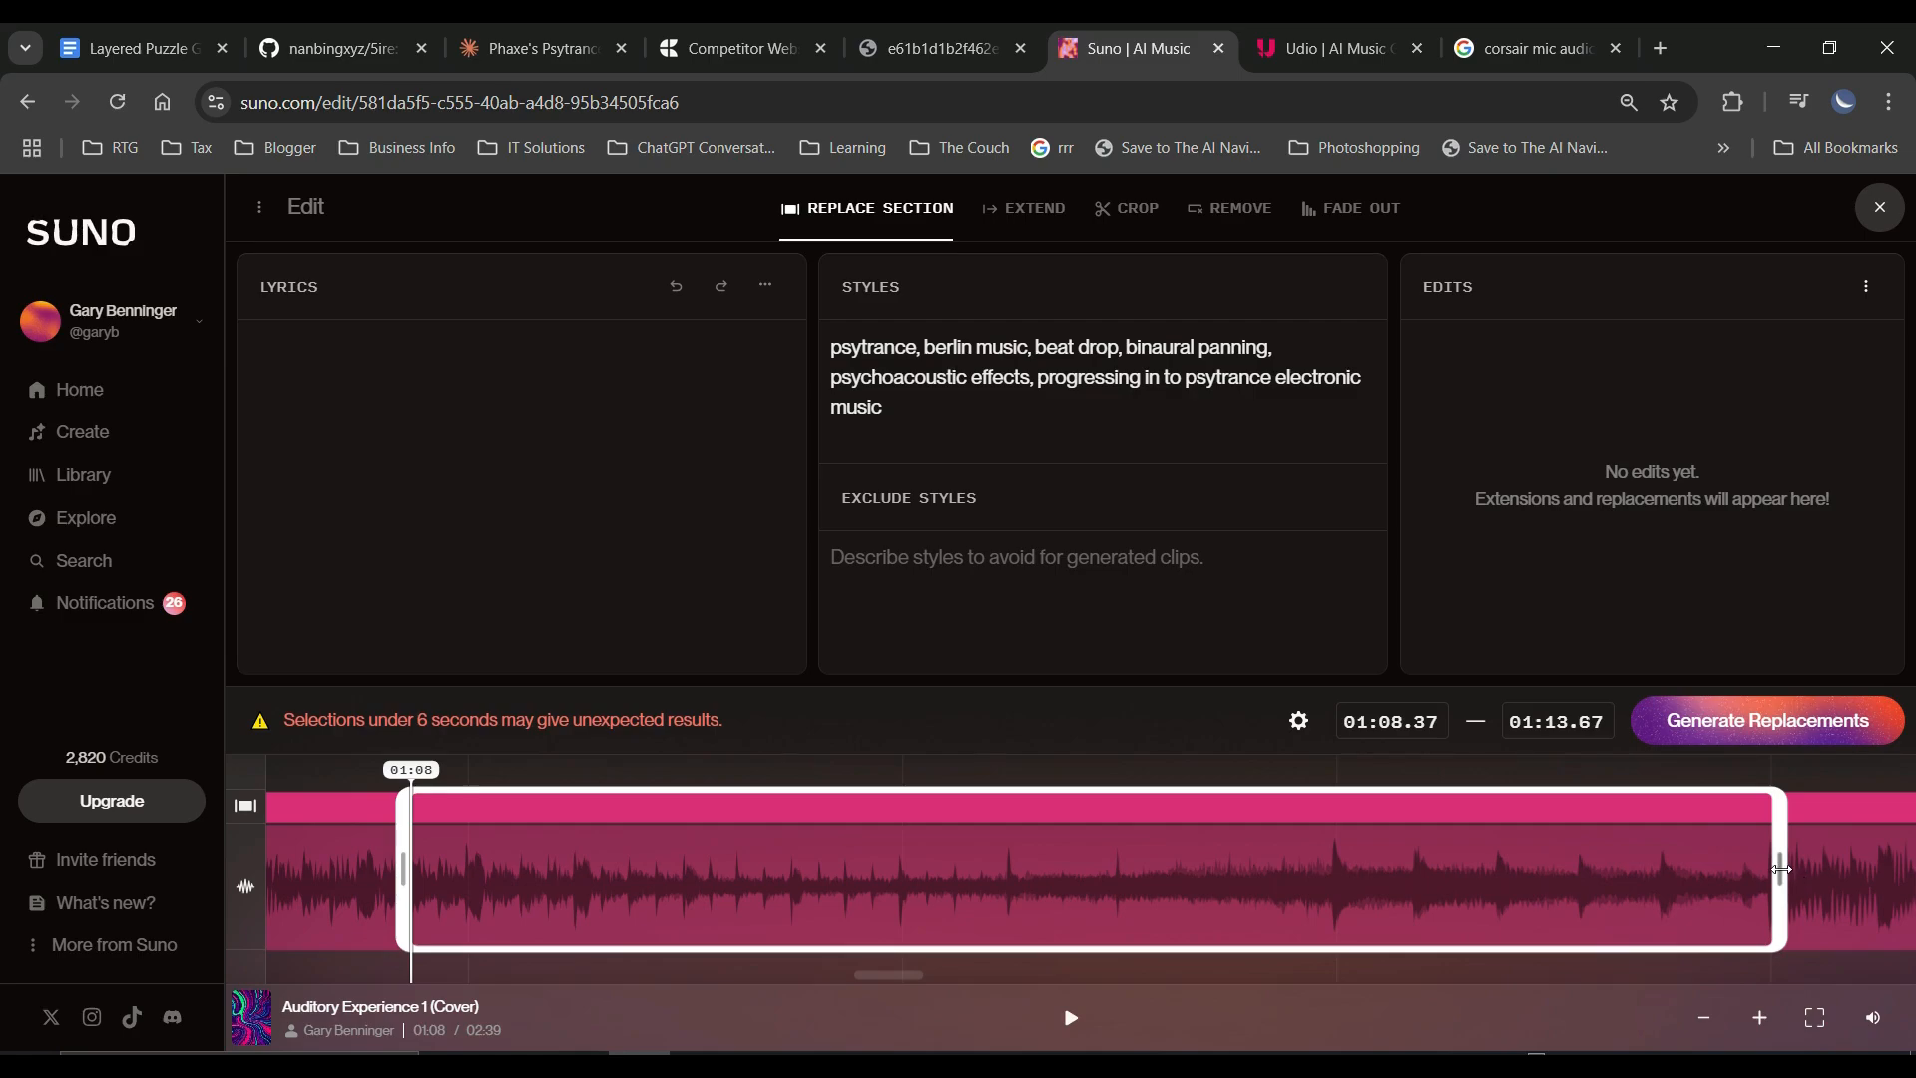
{"action": "left_click_drag", "start_coordinate": [1780, 873], "coordinate": [1766, 946]}
{"action": "left_click", "coordinate": [1787, 723]}
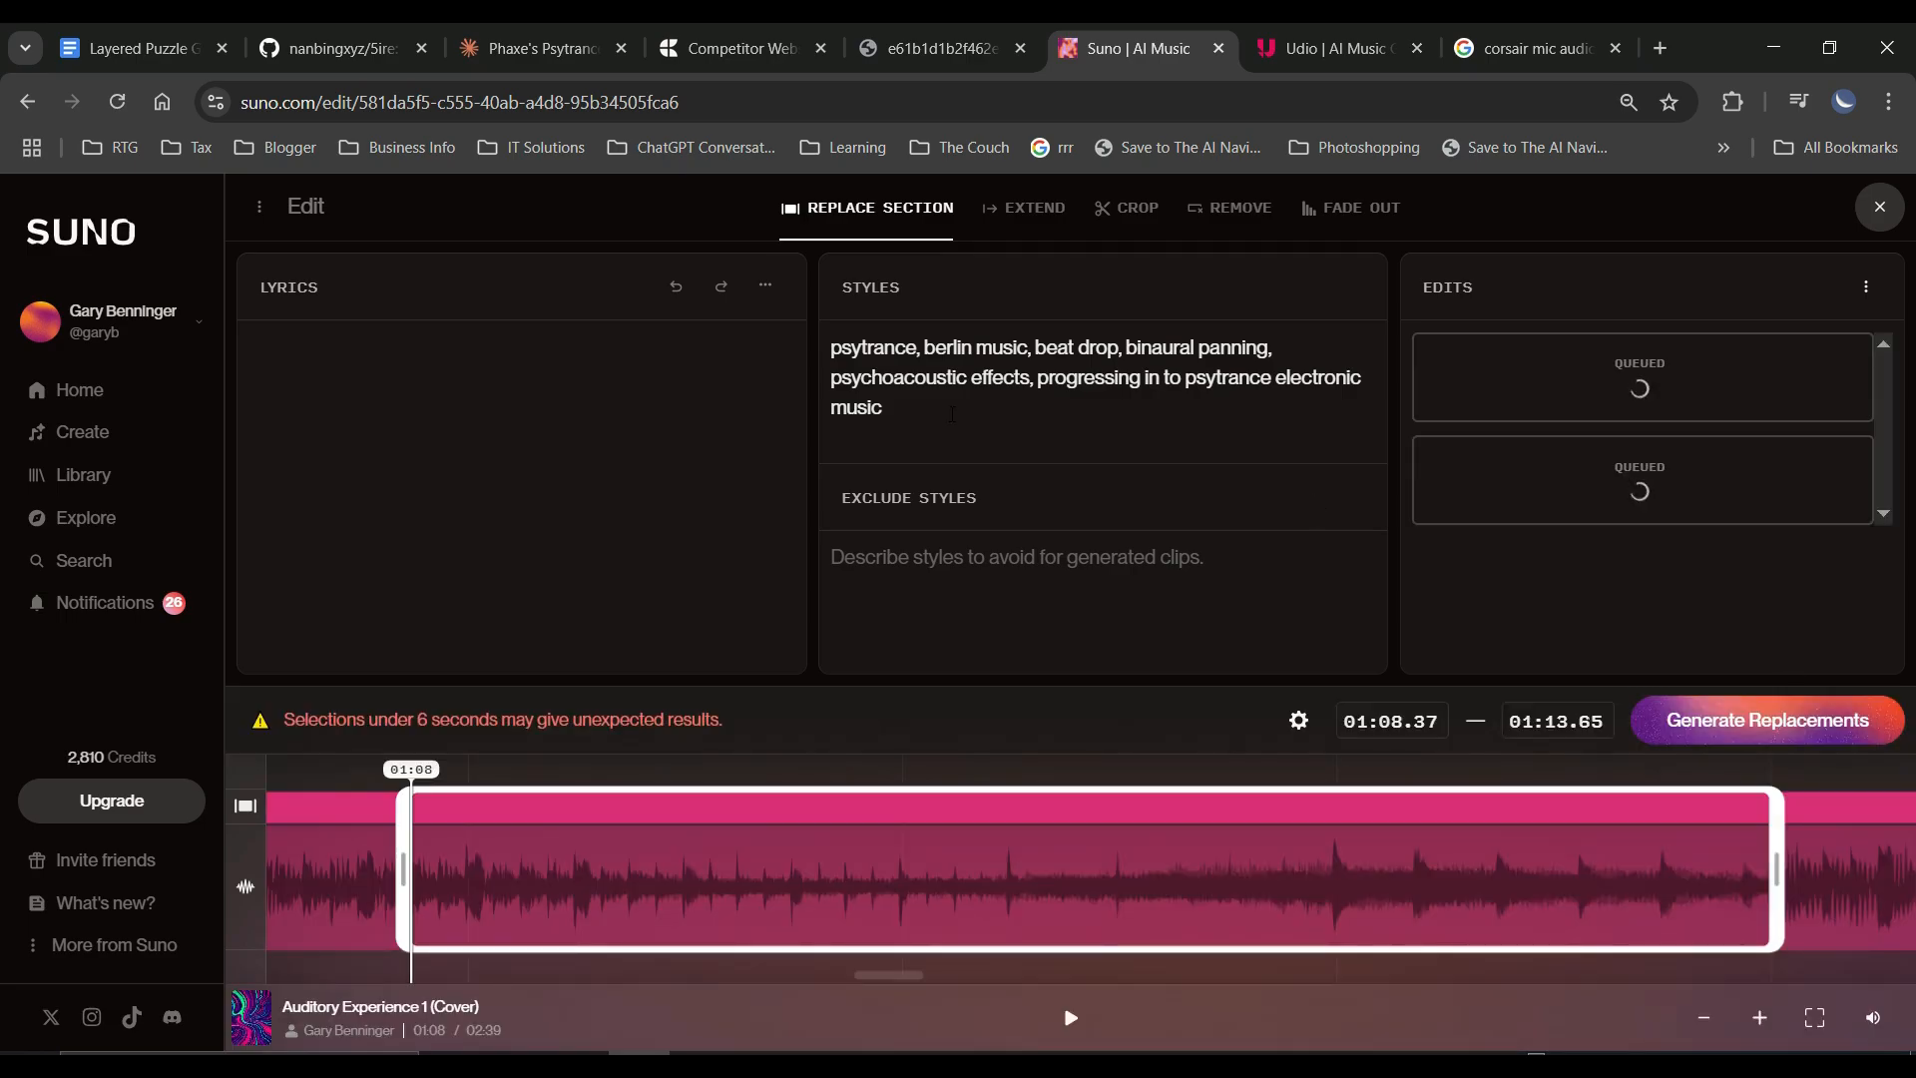
Replace the whole styles description of the section with "fading out".
{"action": "left_click_drag", "start_coordinate": [885, 407], "coordinate": [831, 381]}
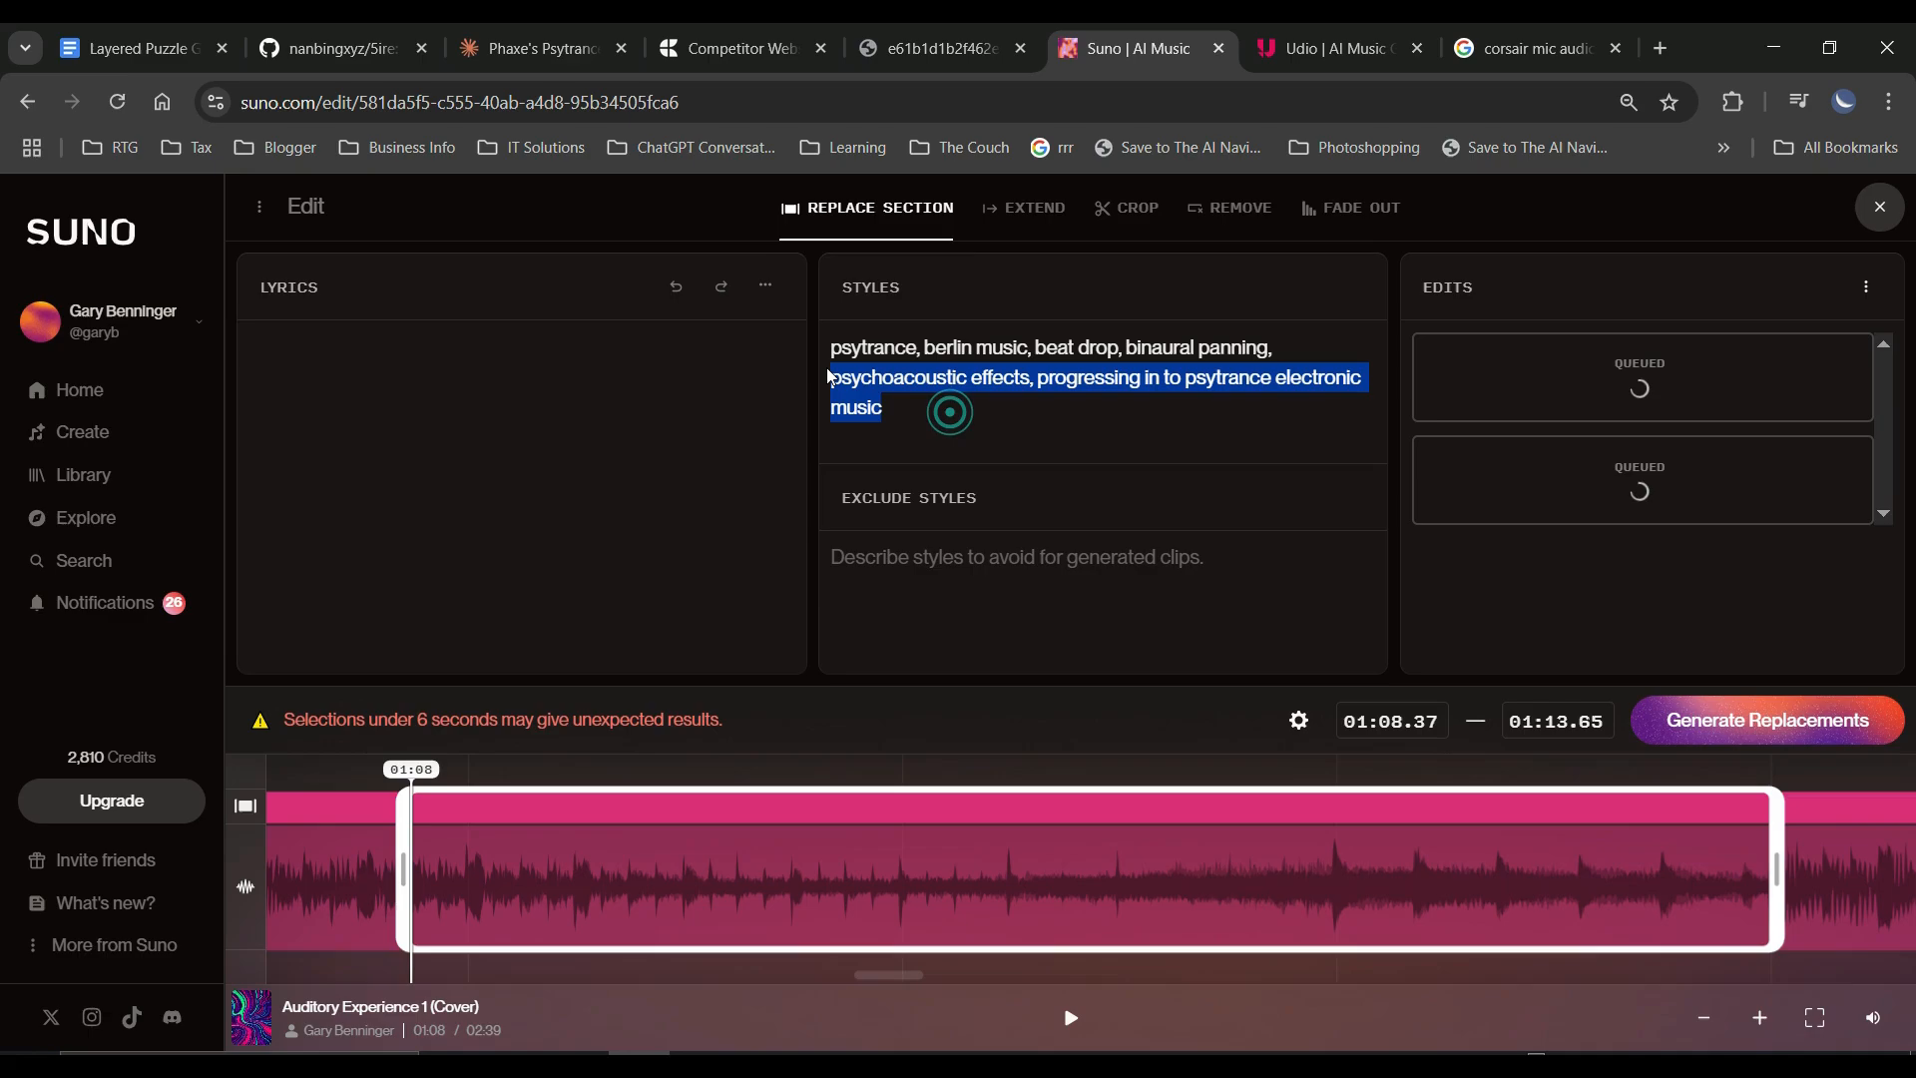
{"action": "left_click_drag", "start_coordinate": [949, 410], "coordinate": [808, 330]}
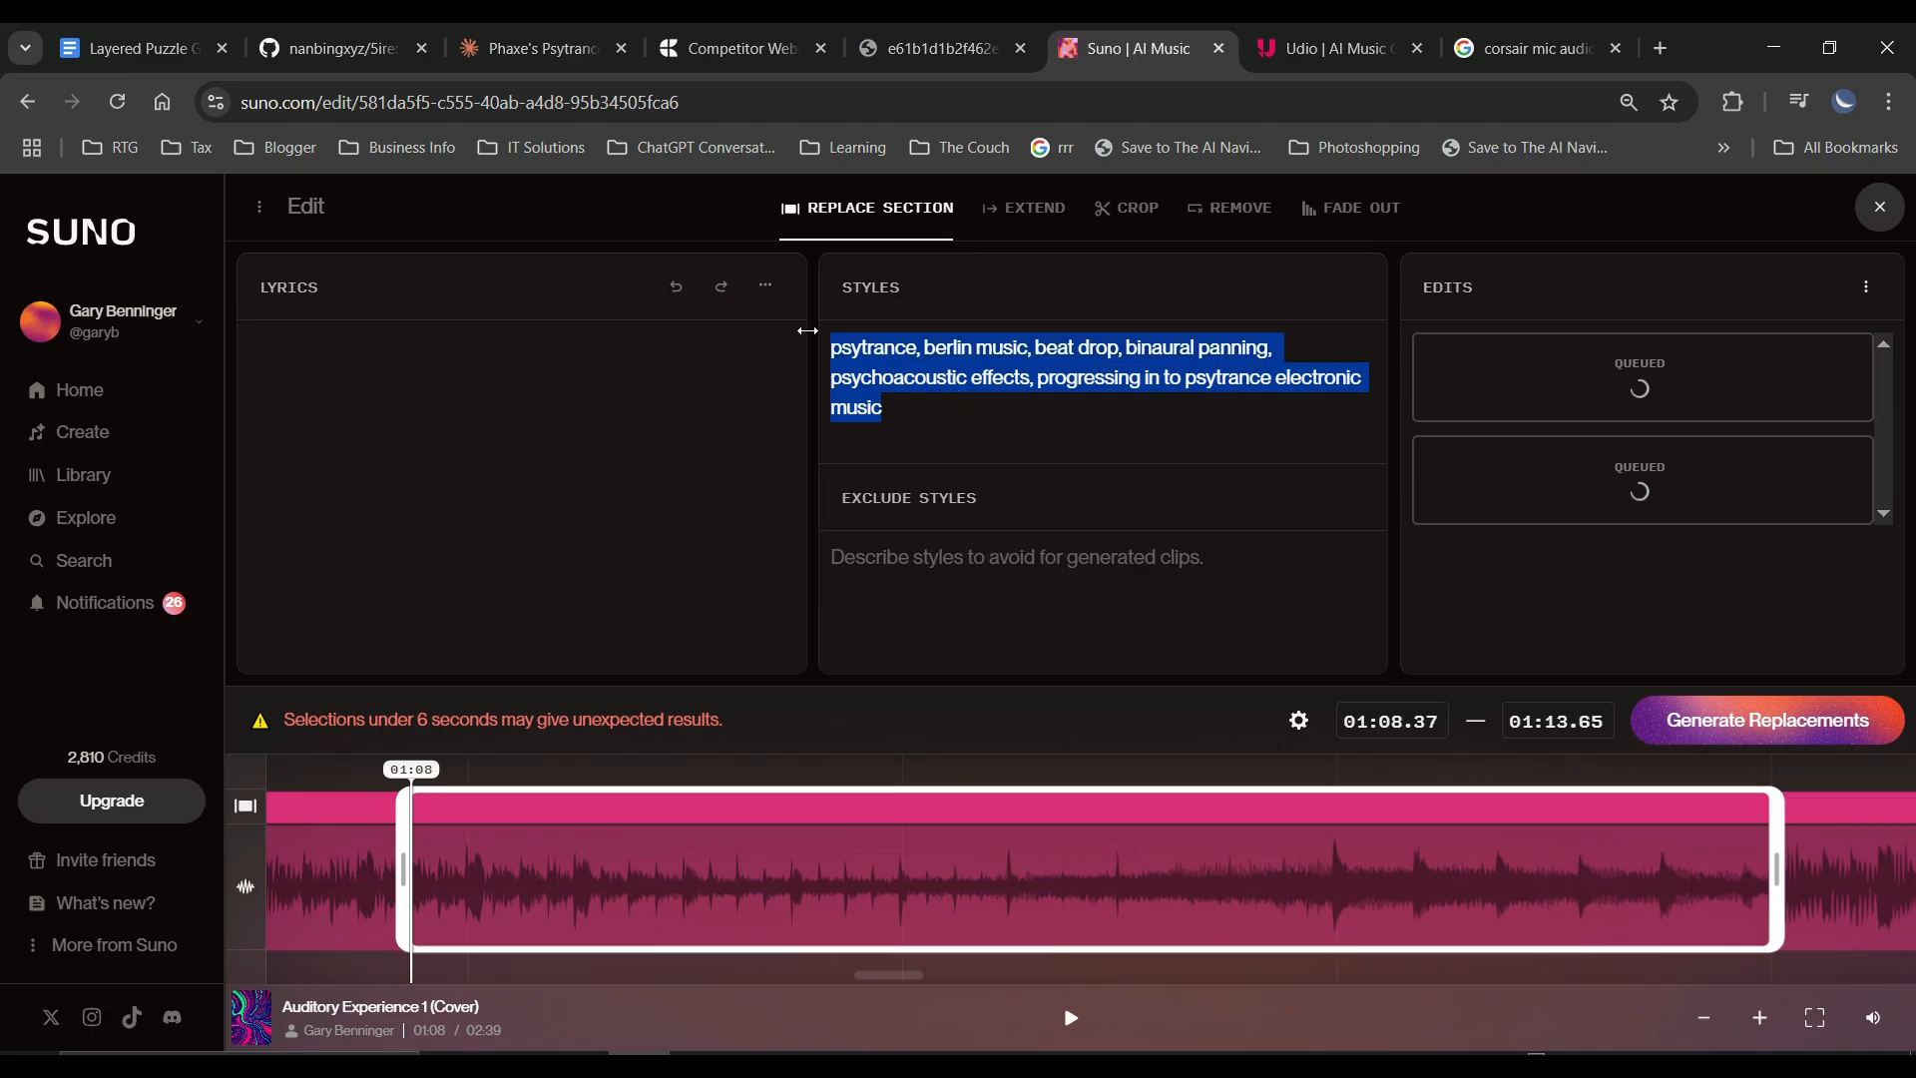
{"action": "key", "text": "BackSpace"}
{"action": "type", "text": "fade"}
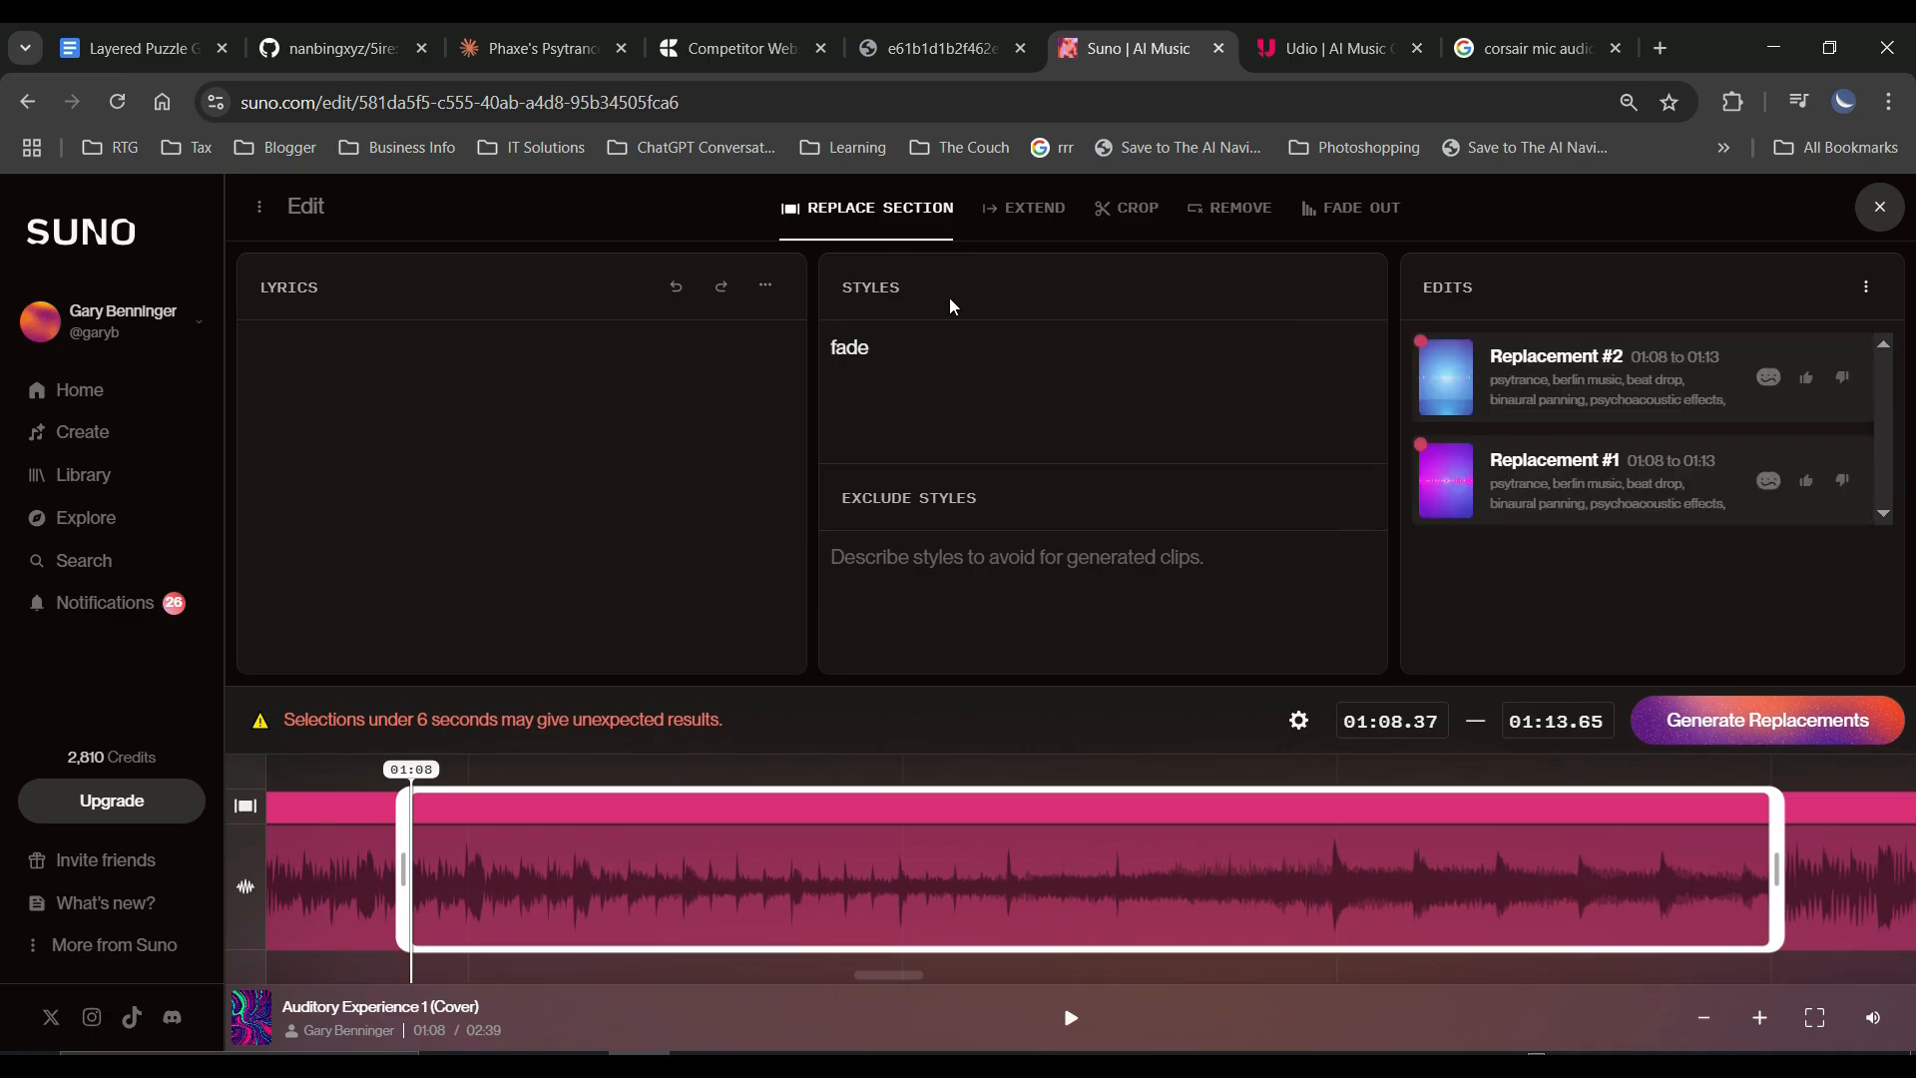
{"action": "key", "text": "BackSpace"}
{"action": "type", "text": "ing out"}
Preview Replacement #2 and Replacement #1 for the 01:08 to 01:13 section.
{"action": "left_click", "coordinate": [1447, 380]}
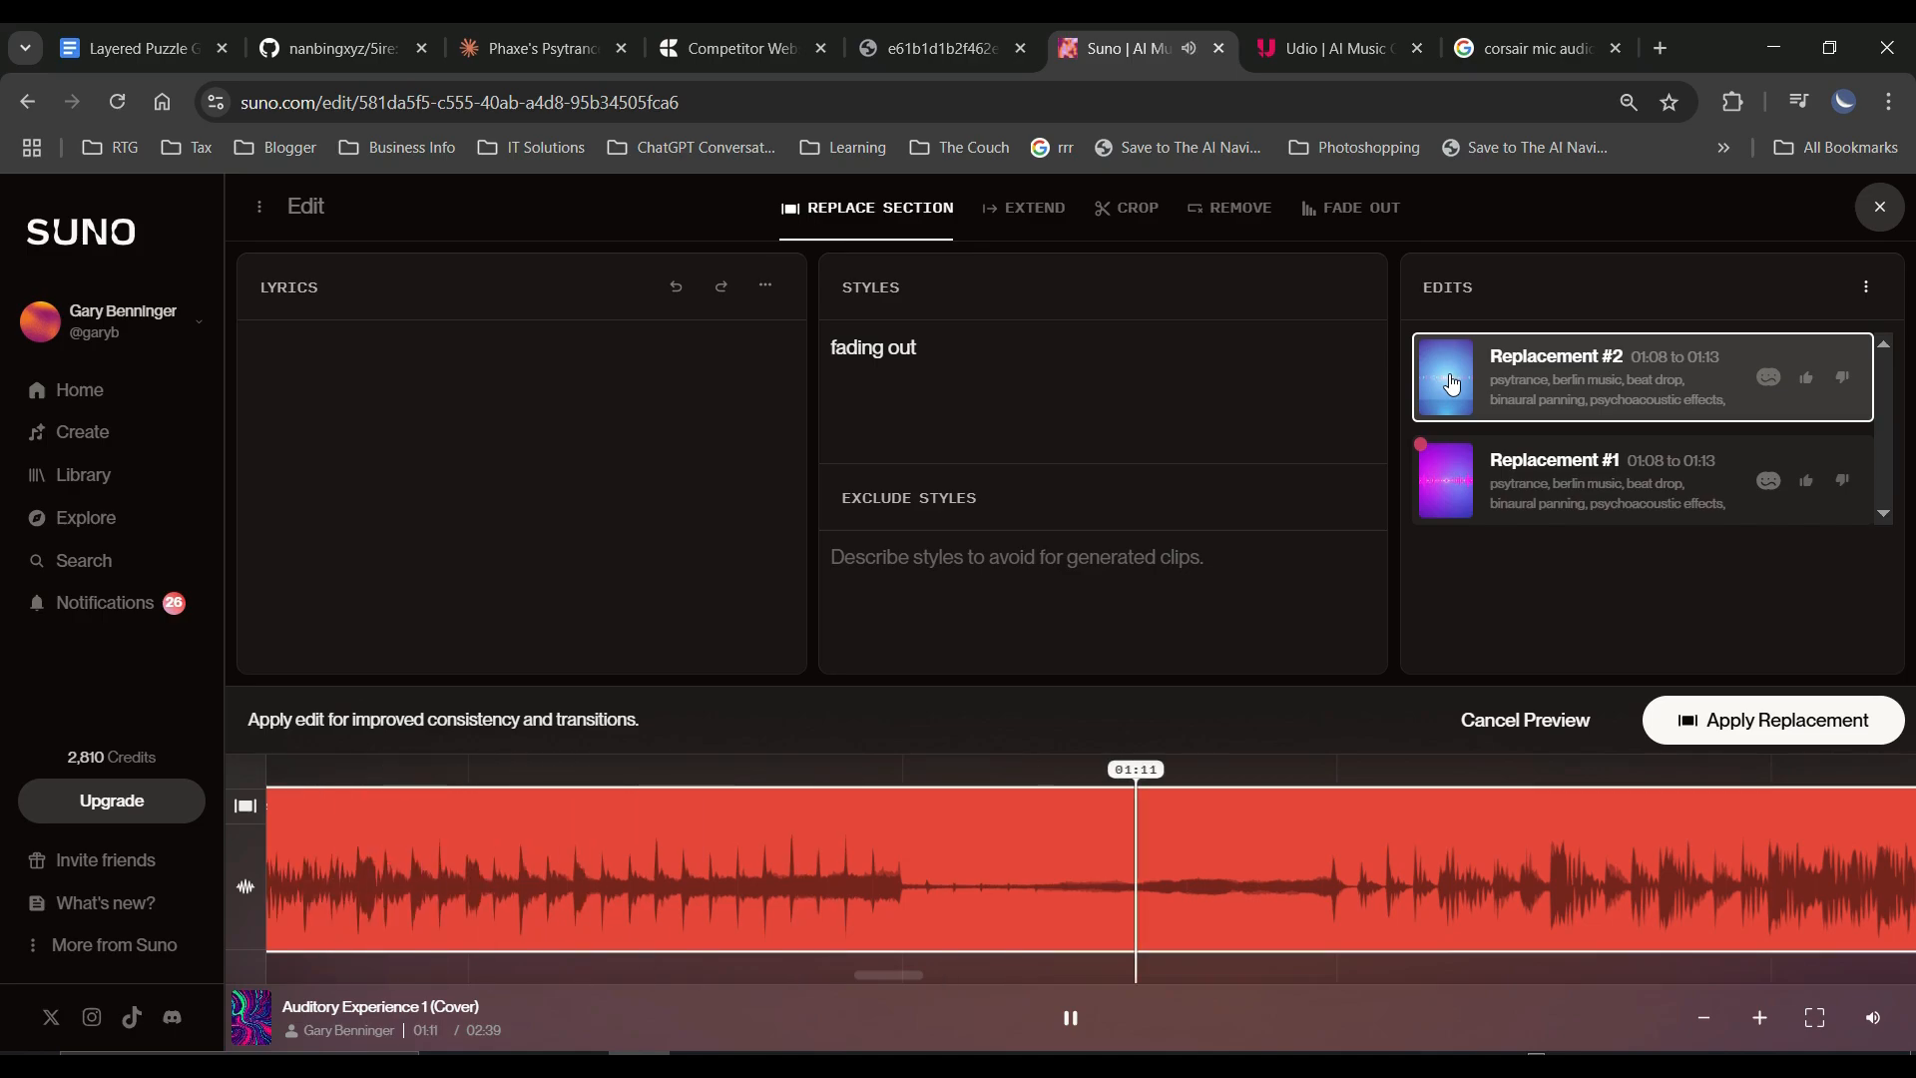
{"action": "left_click", "coordinate": [1451, 385]}
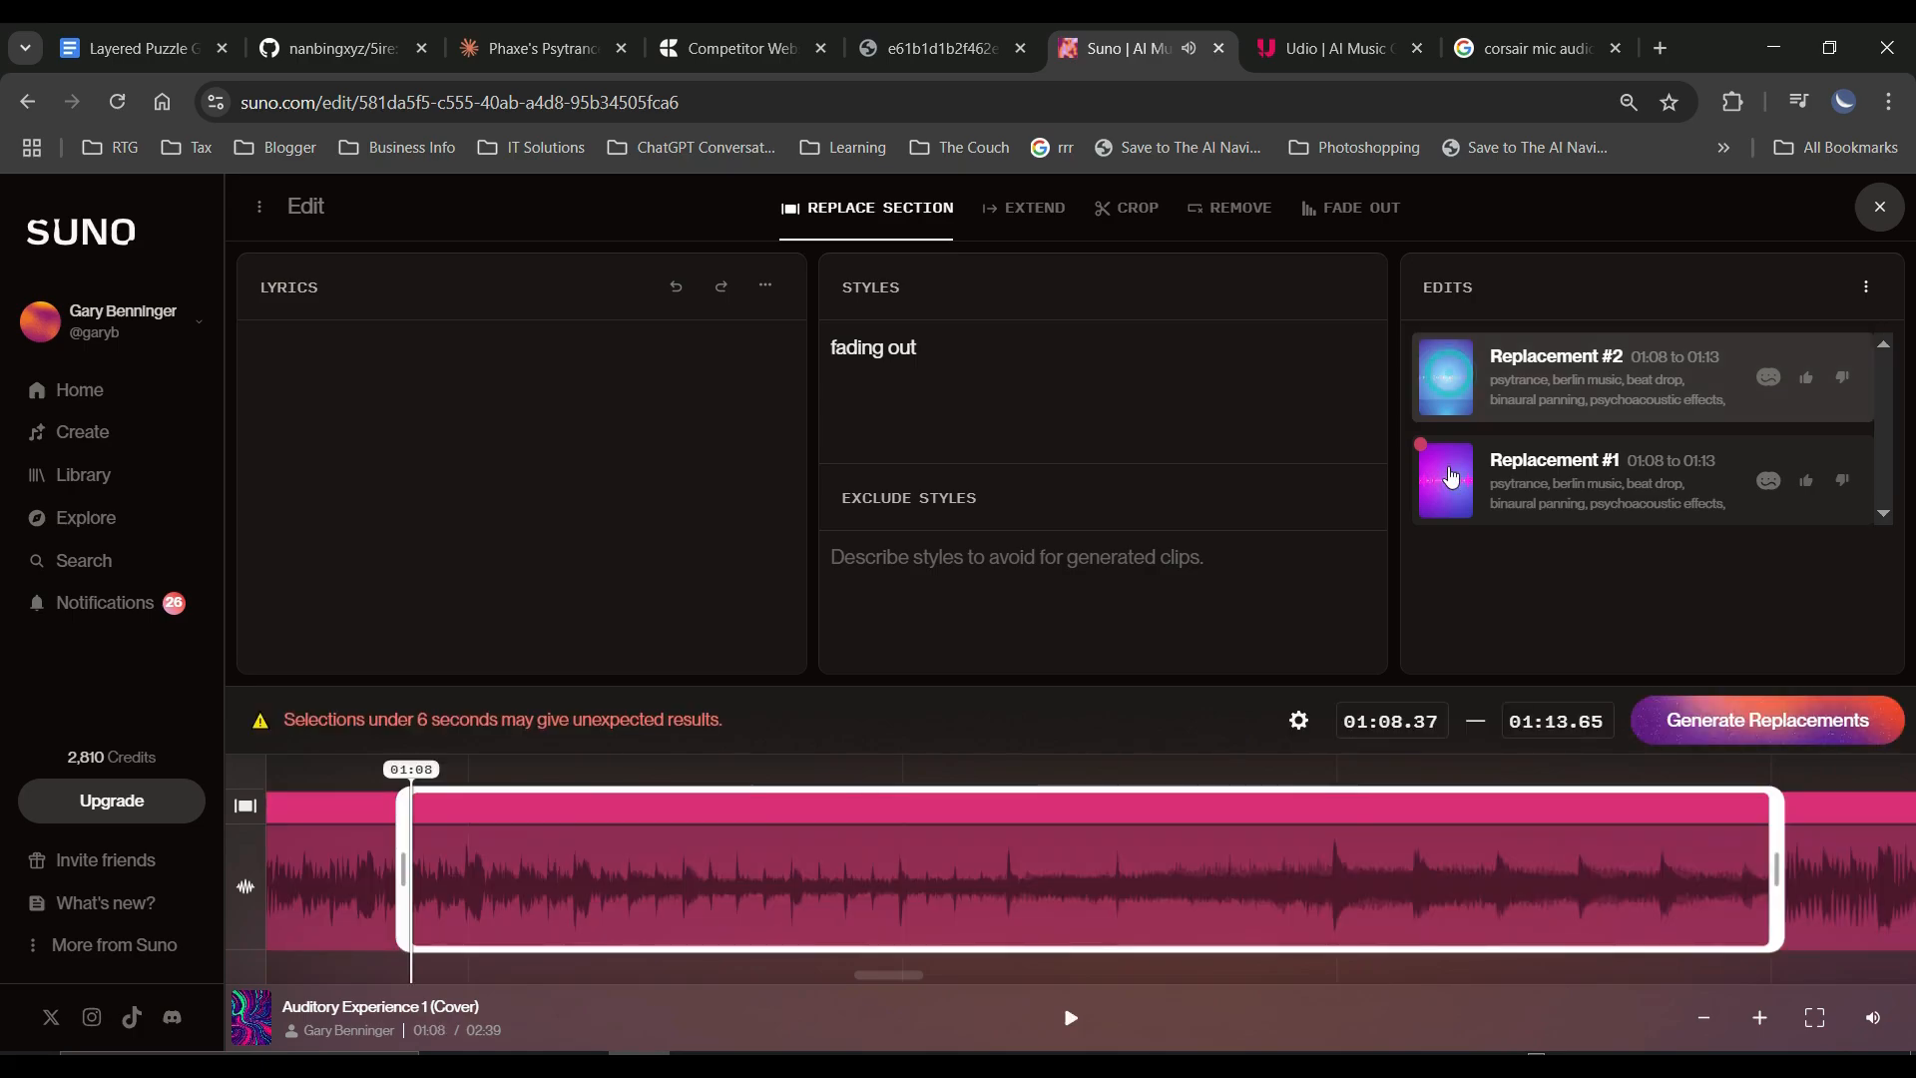
{"action": "left_click", "coordinate": [1446, 491]}
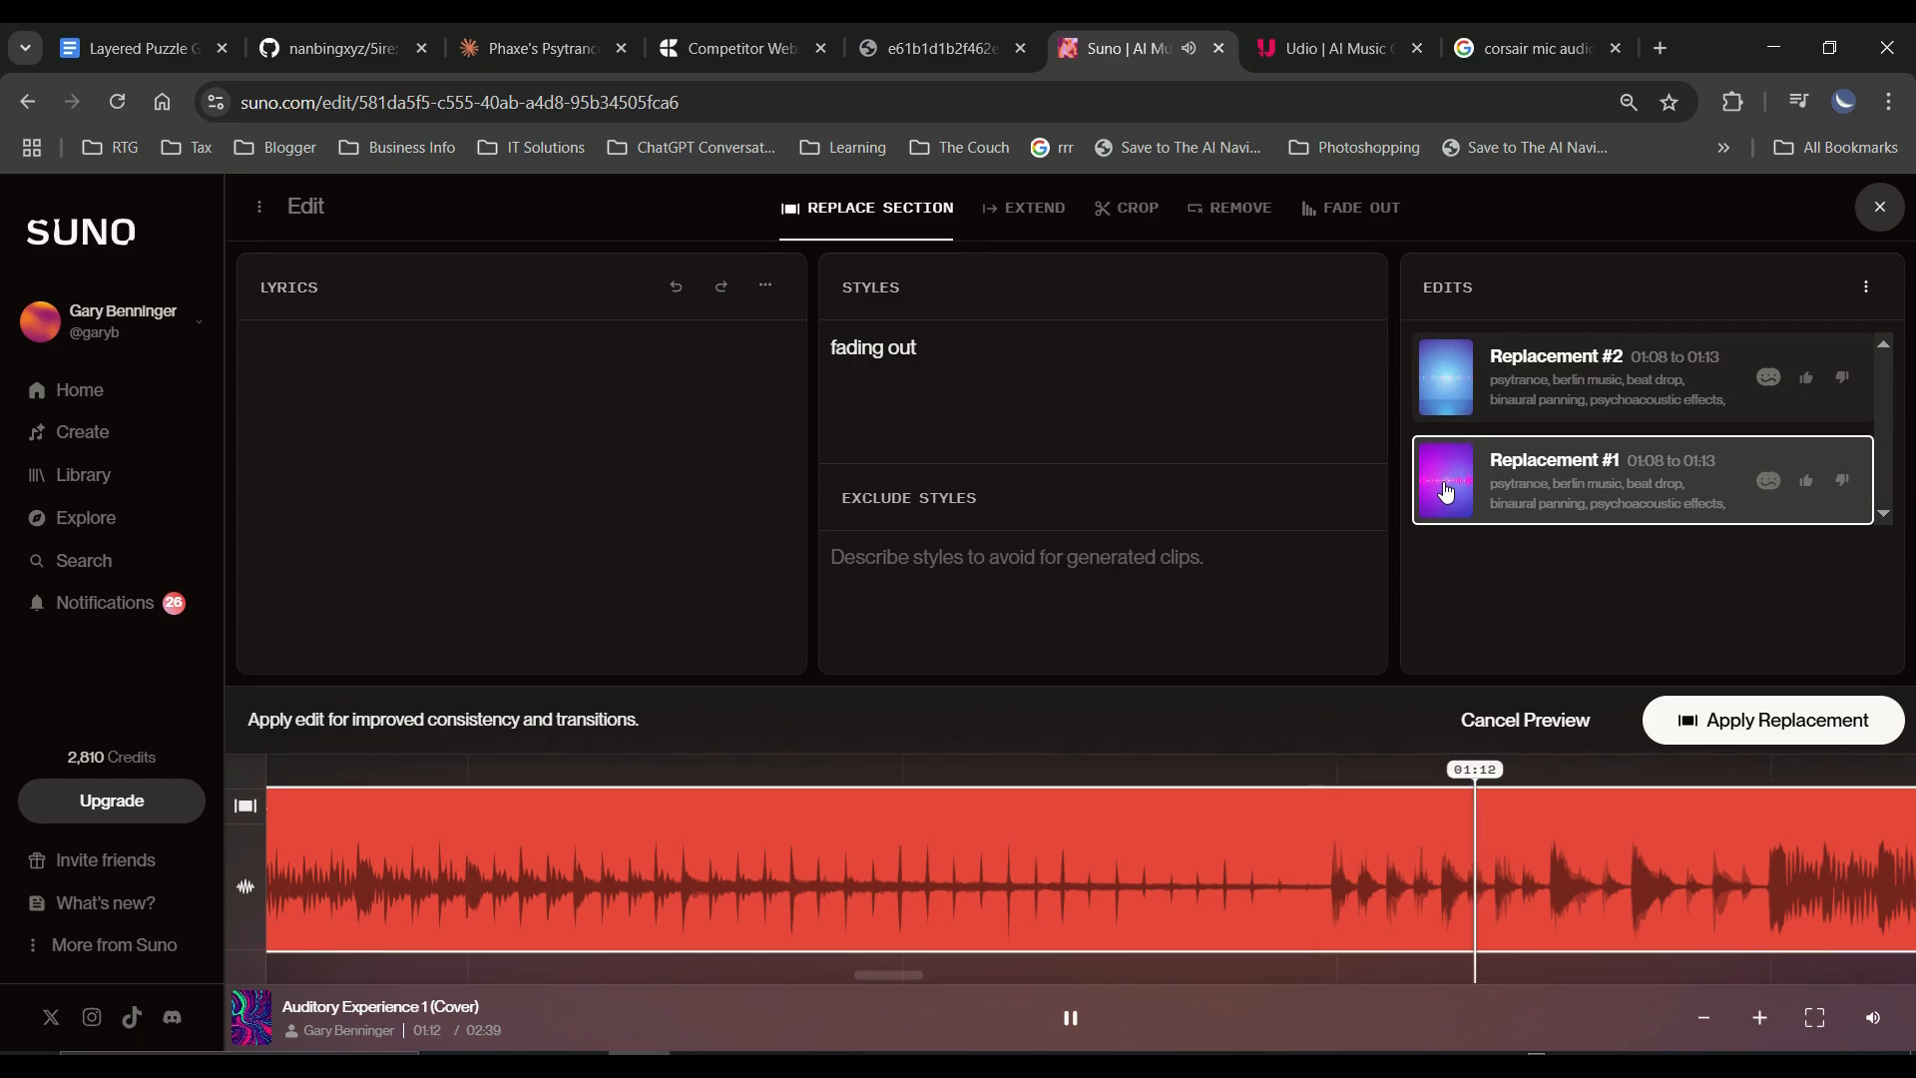
Generate another set of replacements for 01:08.37 to 01:13.65 using the "fading out" style.
{"action": "left_click", "coordinate": [1756, 721]}
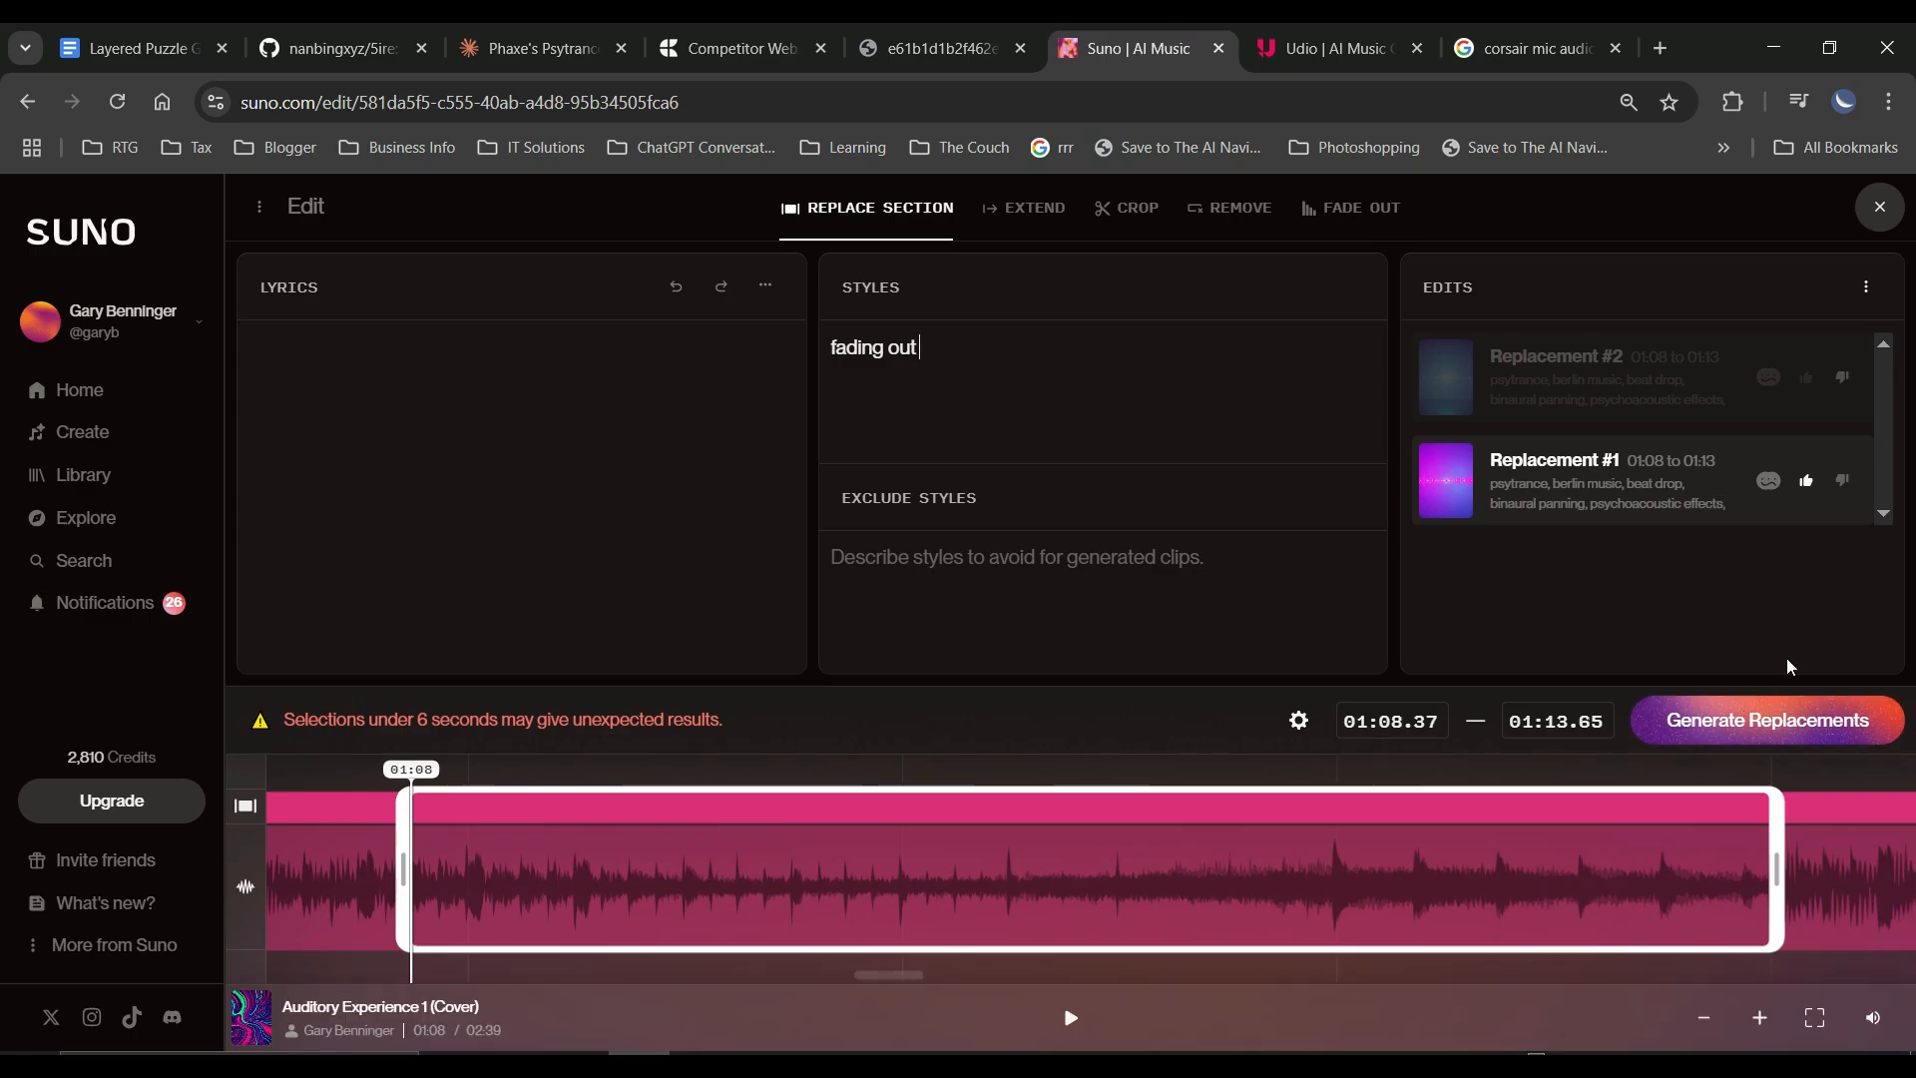
{"action": "left_click", "coordinate": [1806, 727]}
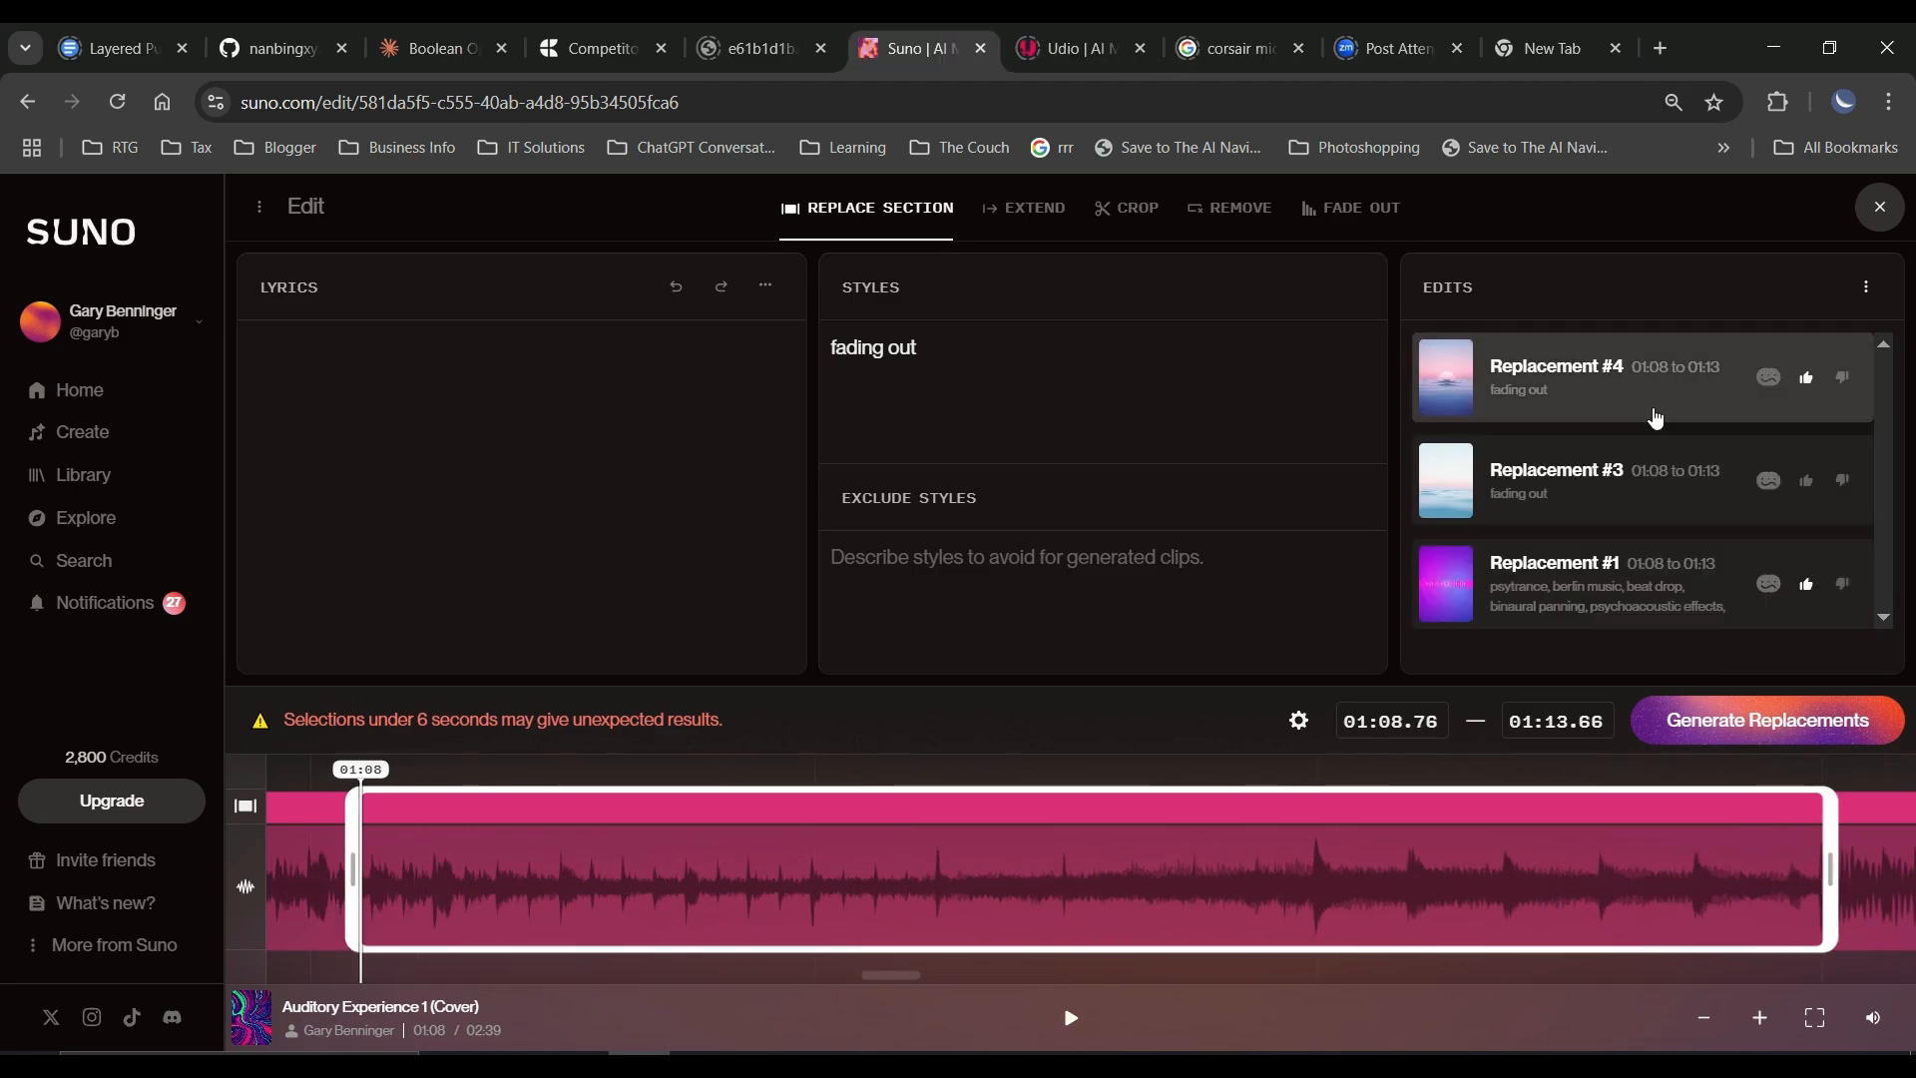
Preview the two "fading out" versions, Replacement #4 and Replacement #3.
{"action": "left_click", "coordinate": [1655, 417]}
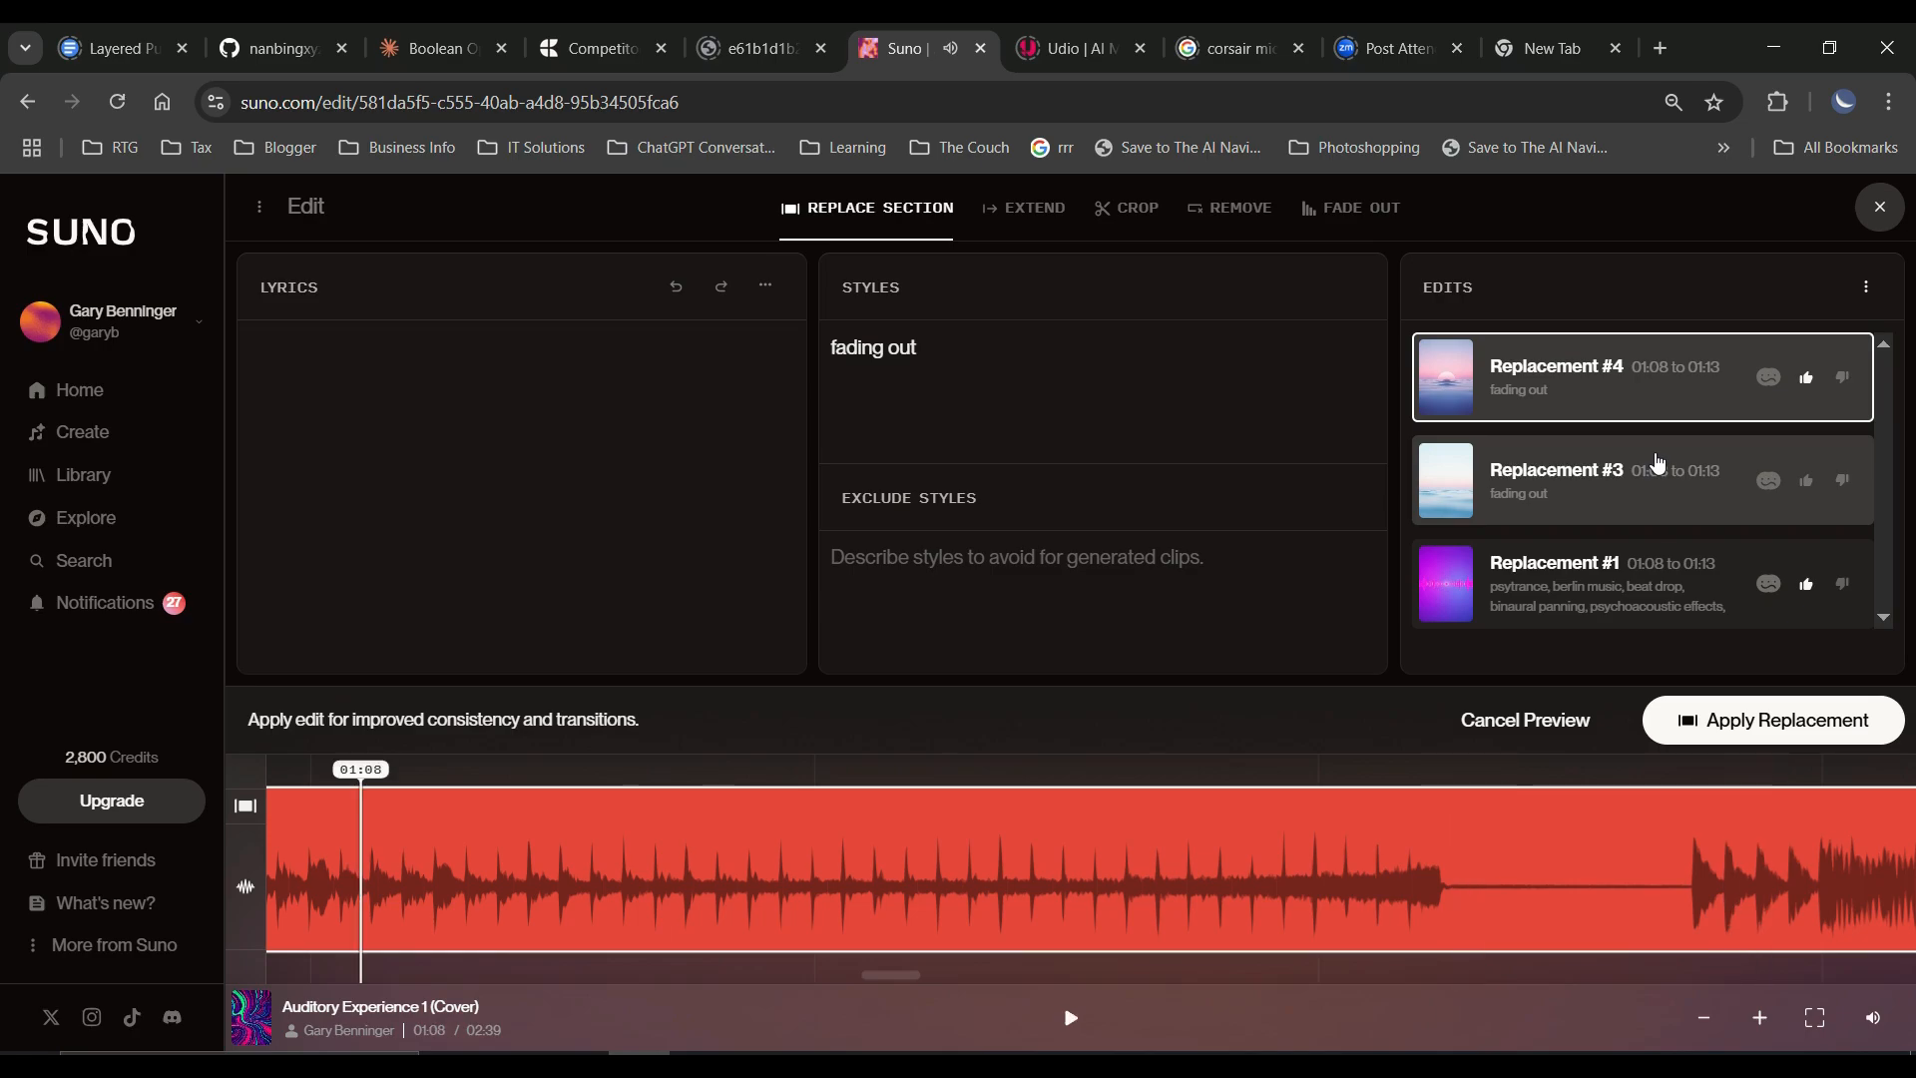
{"action": "left_click", "coordinate": [1639, 513]}
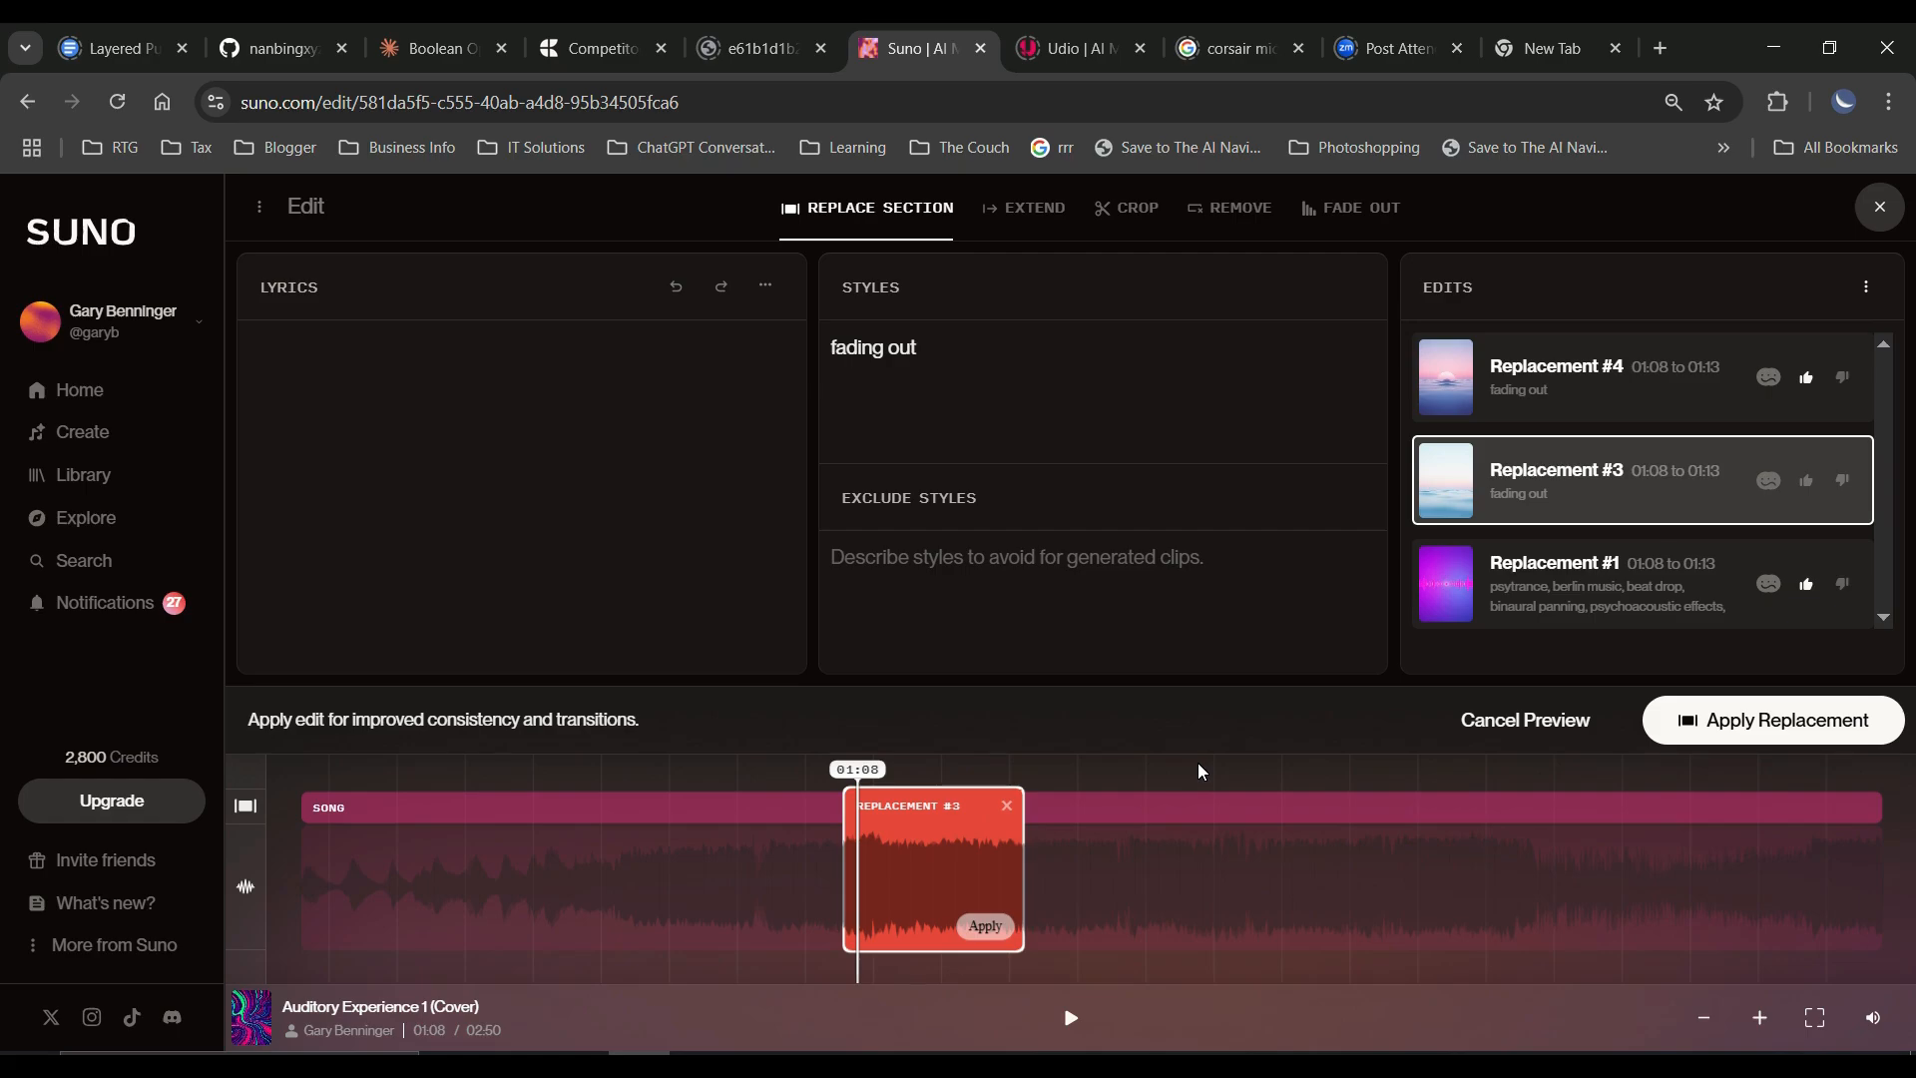
Choose Replacement #4, inspect its waveform for the silent gap before the drop, and apply it to the song.
{"action": "left_click", "coordinate": [1628, 415]}
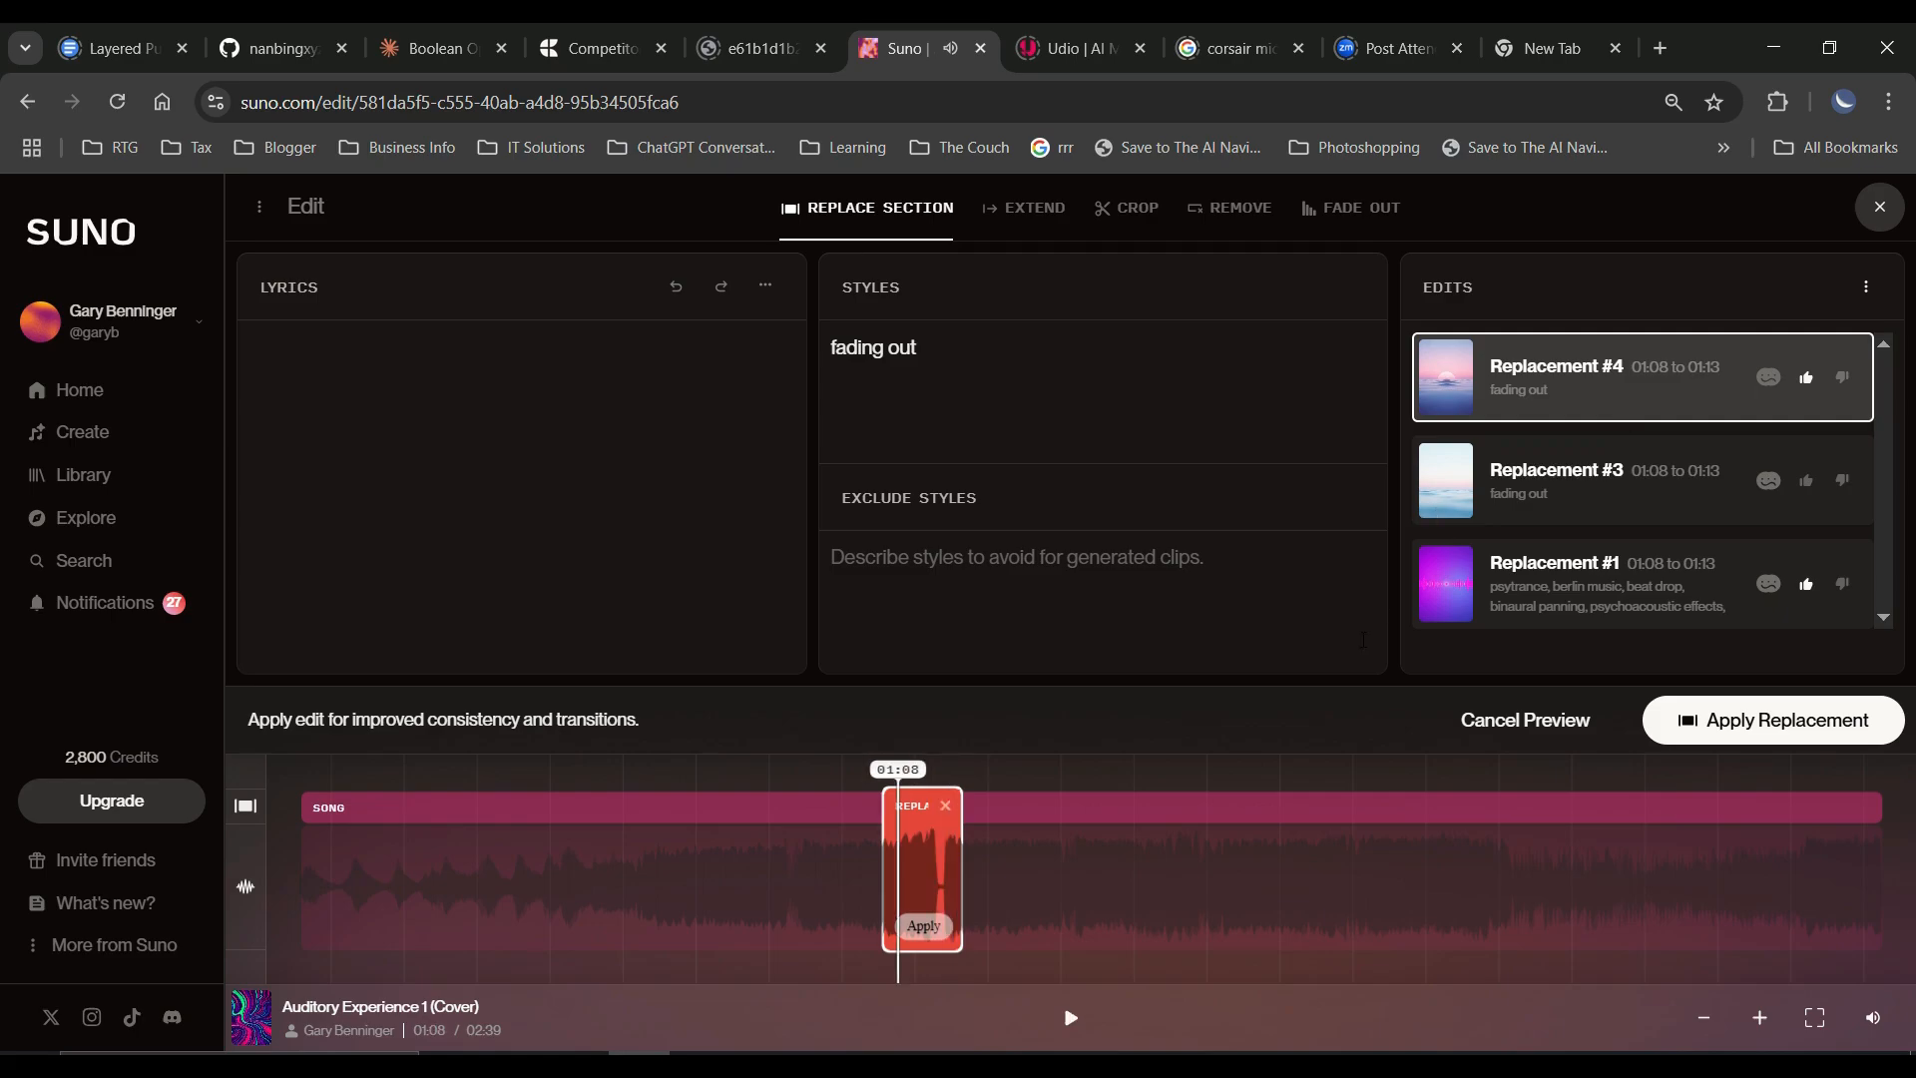
{"action": "left_click", "coordinate": [1760, 1017]}
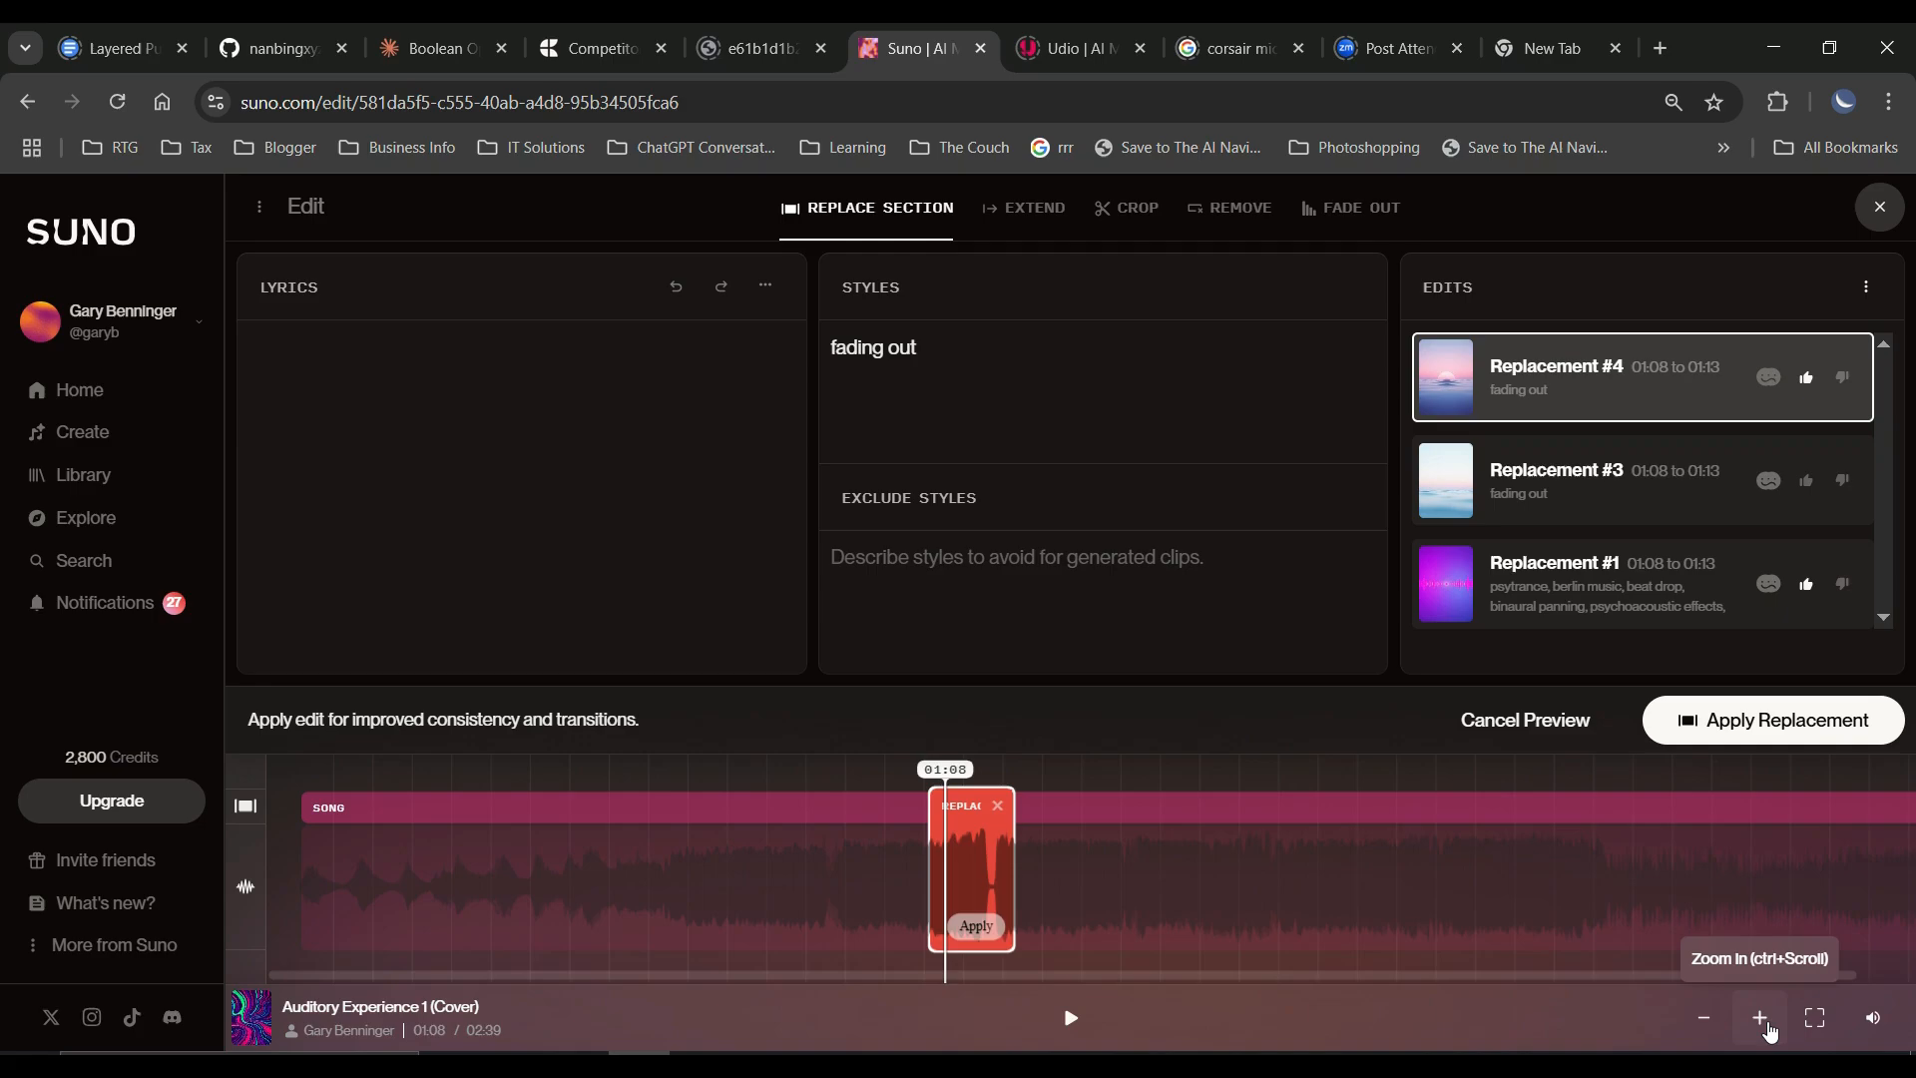
{"action": "left_click", "coordinate": [1769, 1032]}
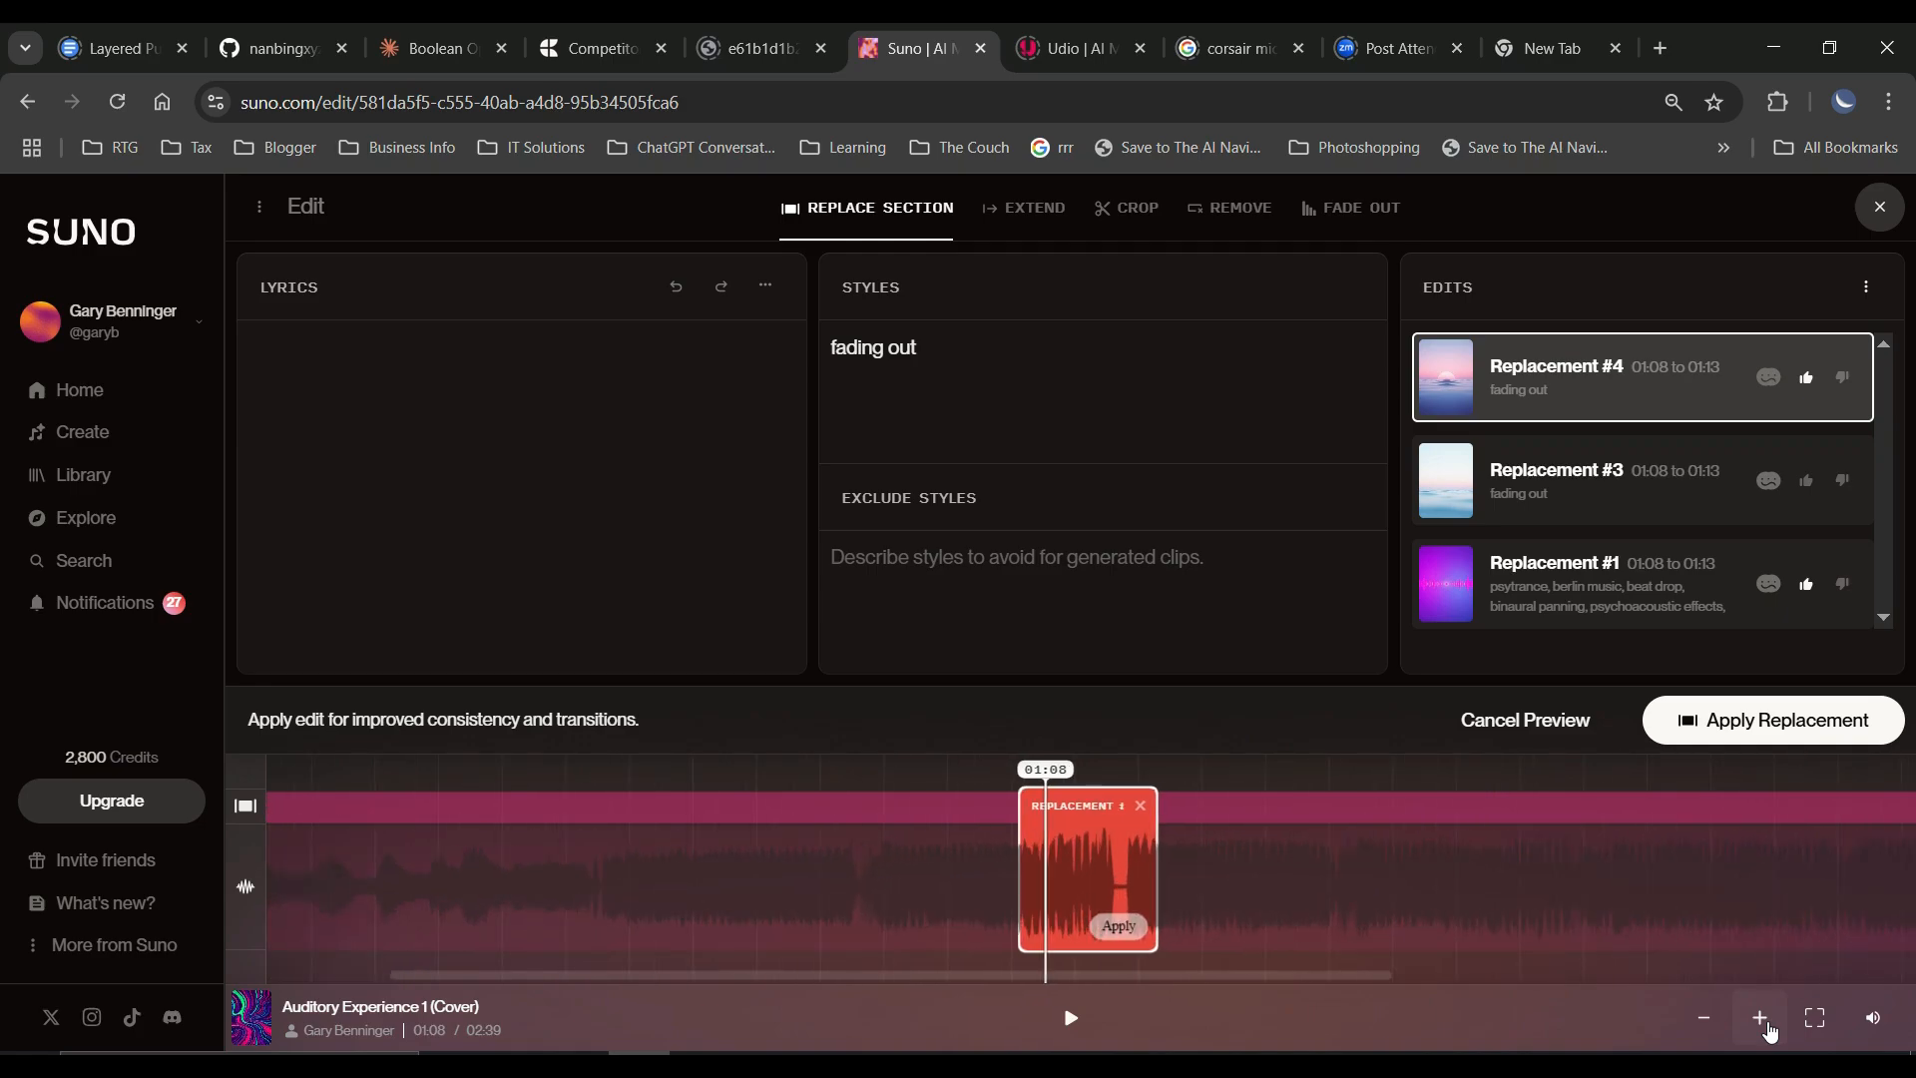
{"action": "left_click", "coordinate": [1769, 1032]}
{"action": "left_click", "coordinate": [1769, 1032]}
{"action": "left_click", "coordinate": [1769, 1032]}
{"action": "left_click", "coordinate": [1770, 1032]}
{"action": "left_click", "coordinate": [1770, 1032]}
{"action": "left_click", "coordinate": [1769, 1031]}
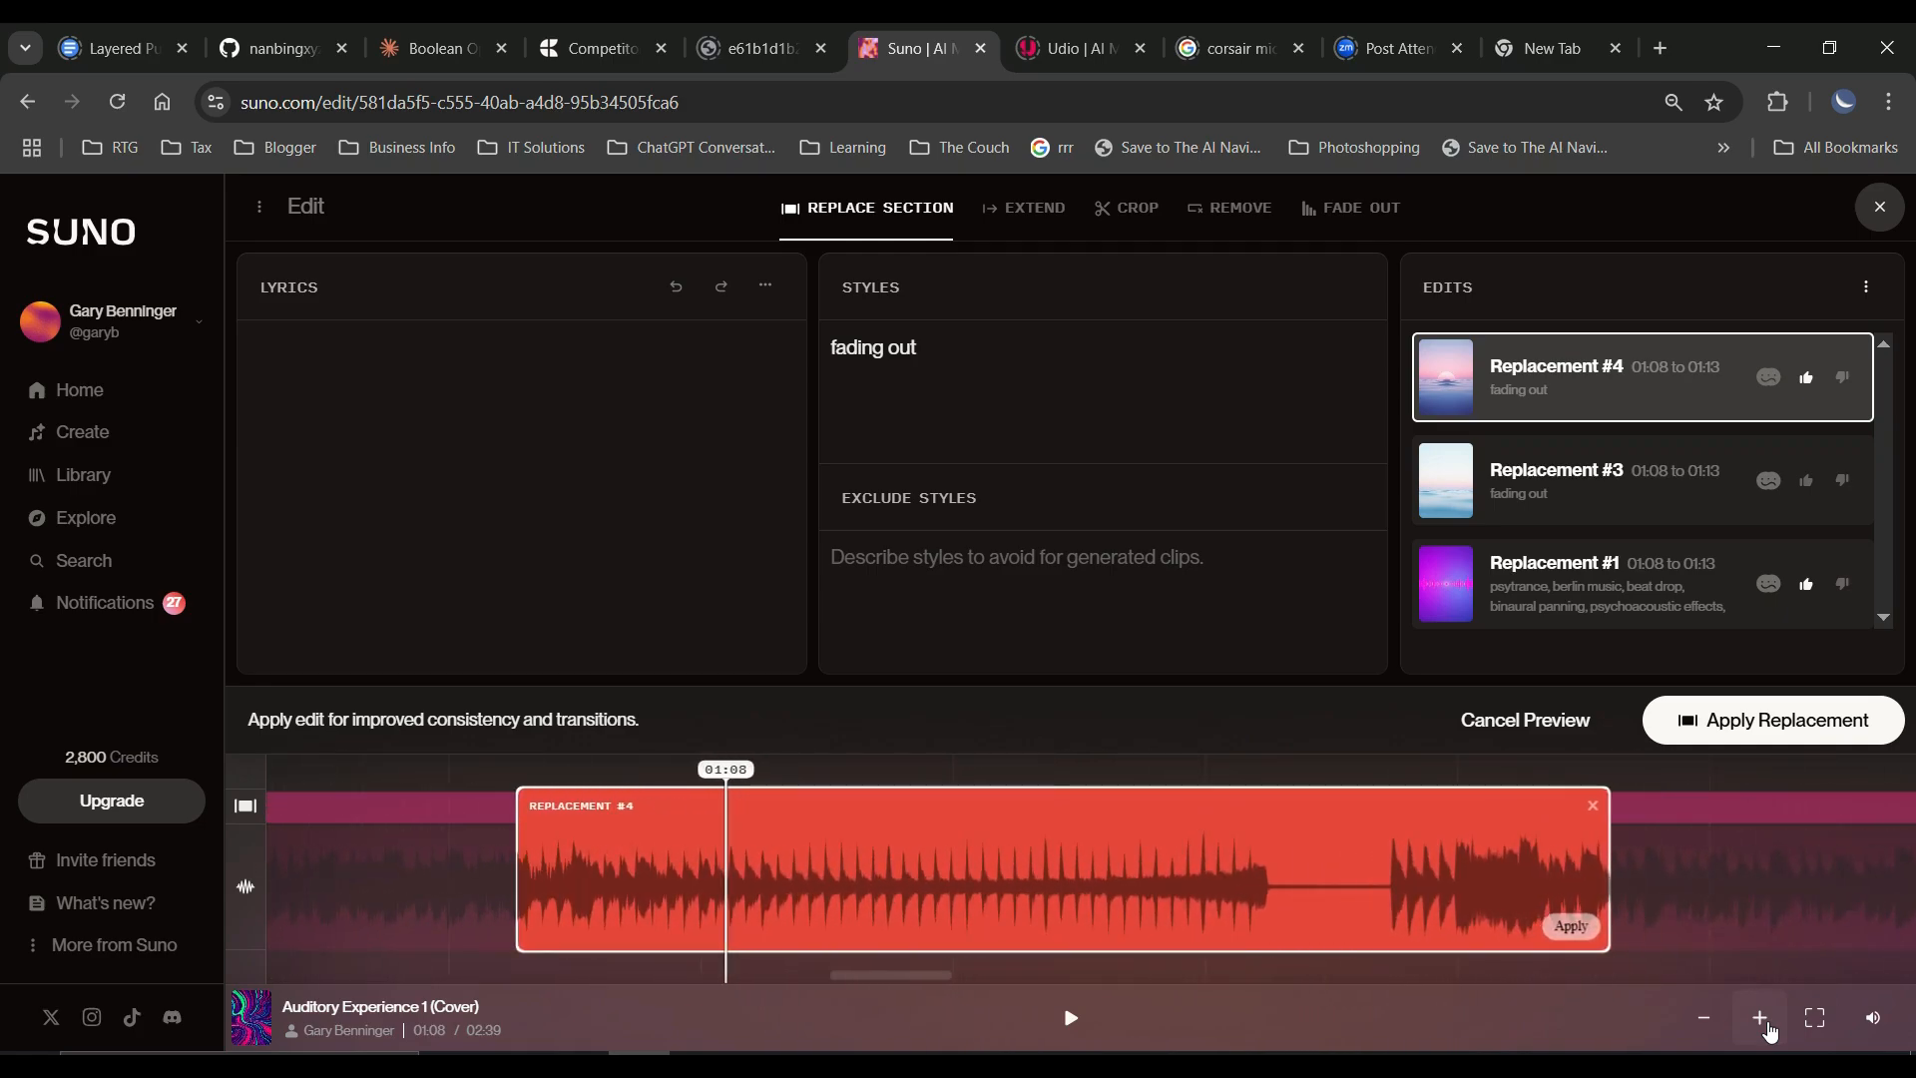
{"action": "left_click", "coordinate": [1769, 1032]}
{"action": "left_click", "coordinate": [1710, 1034]}
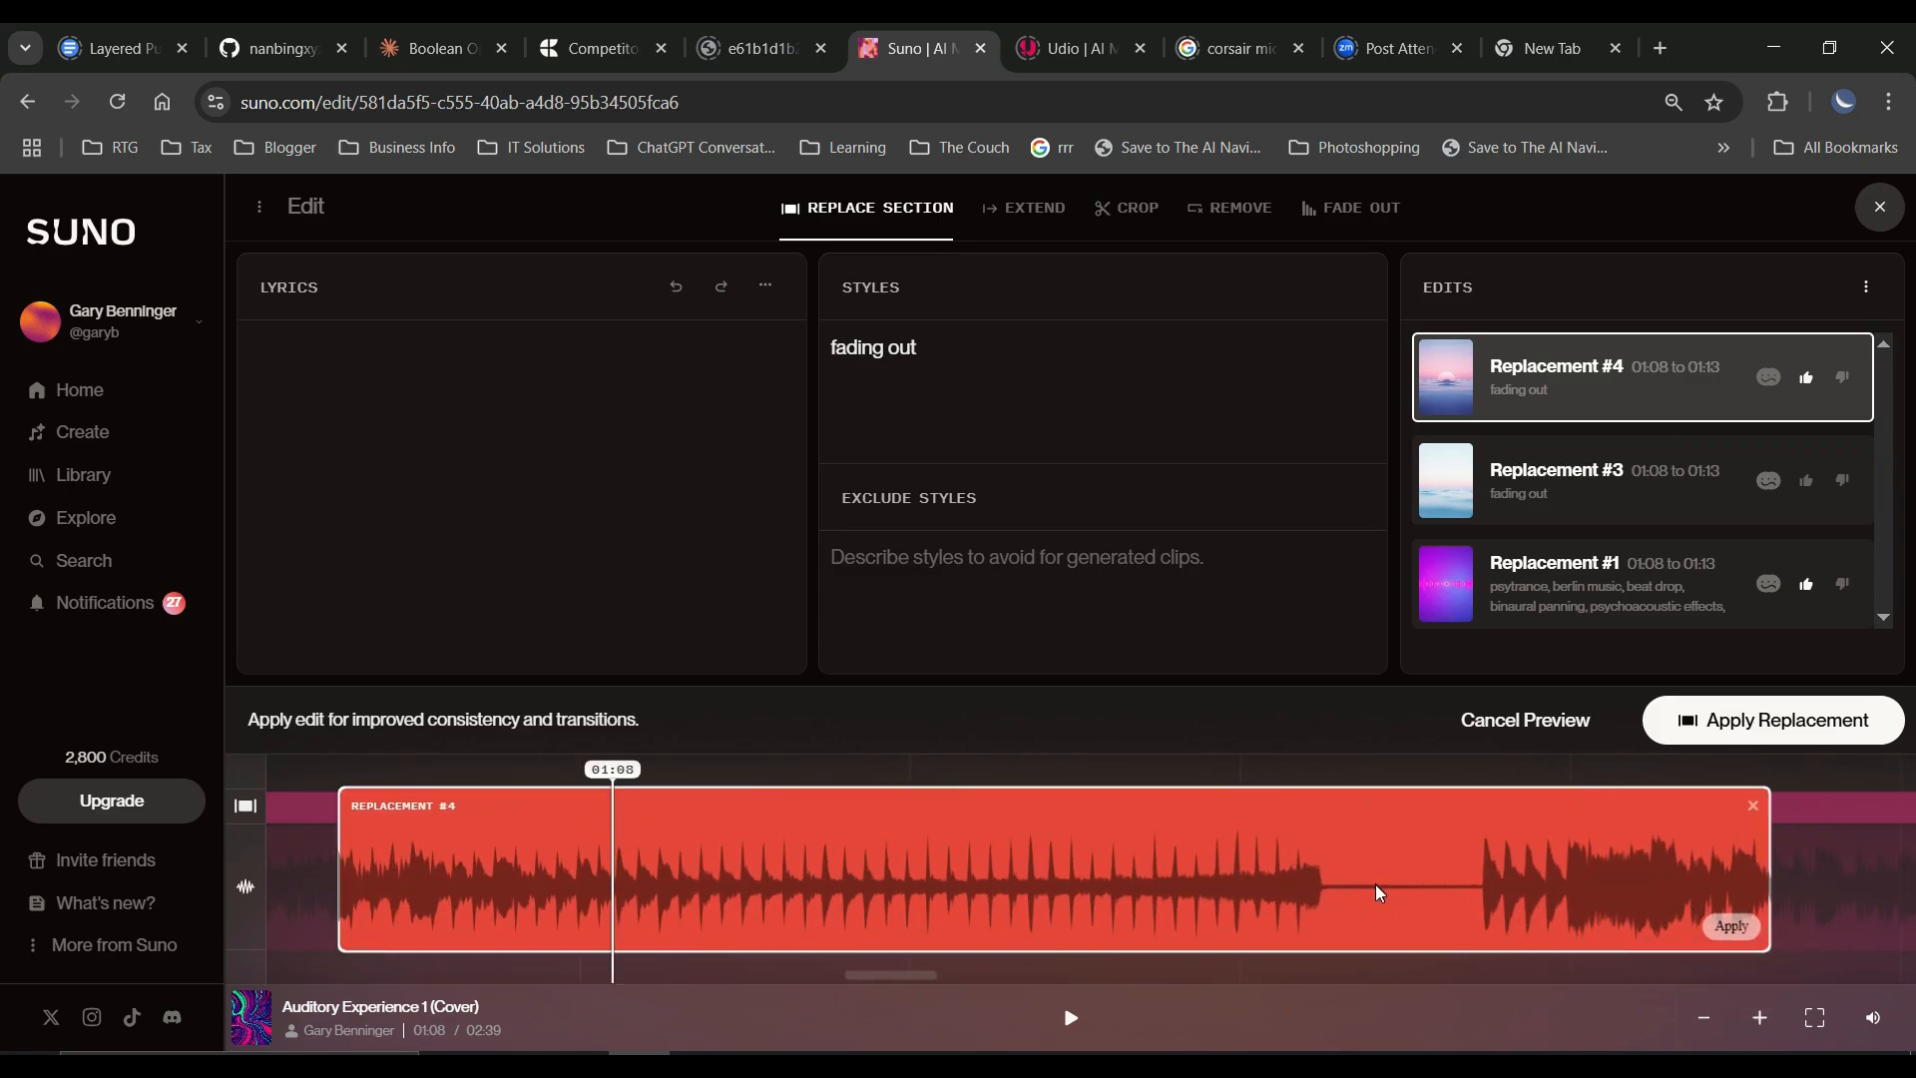
{"action": "left_click", "coordinate": [1781, 720]}
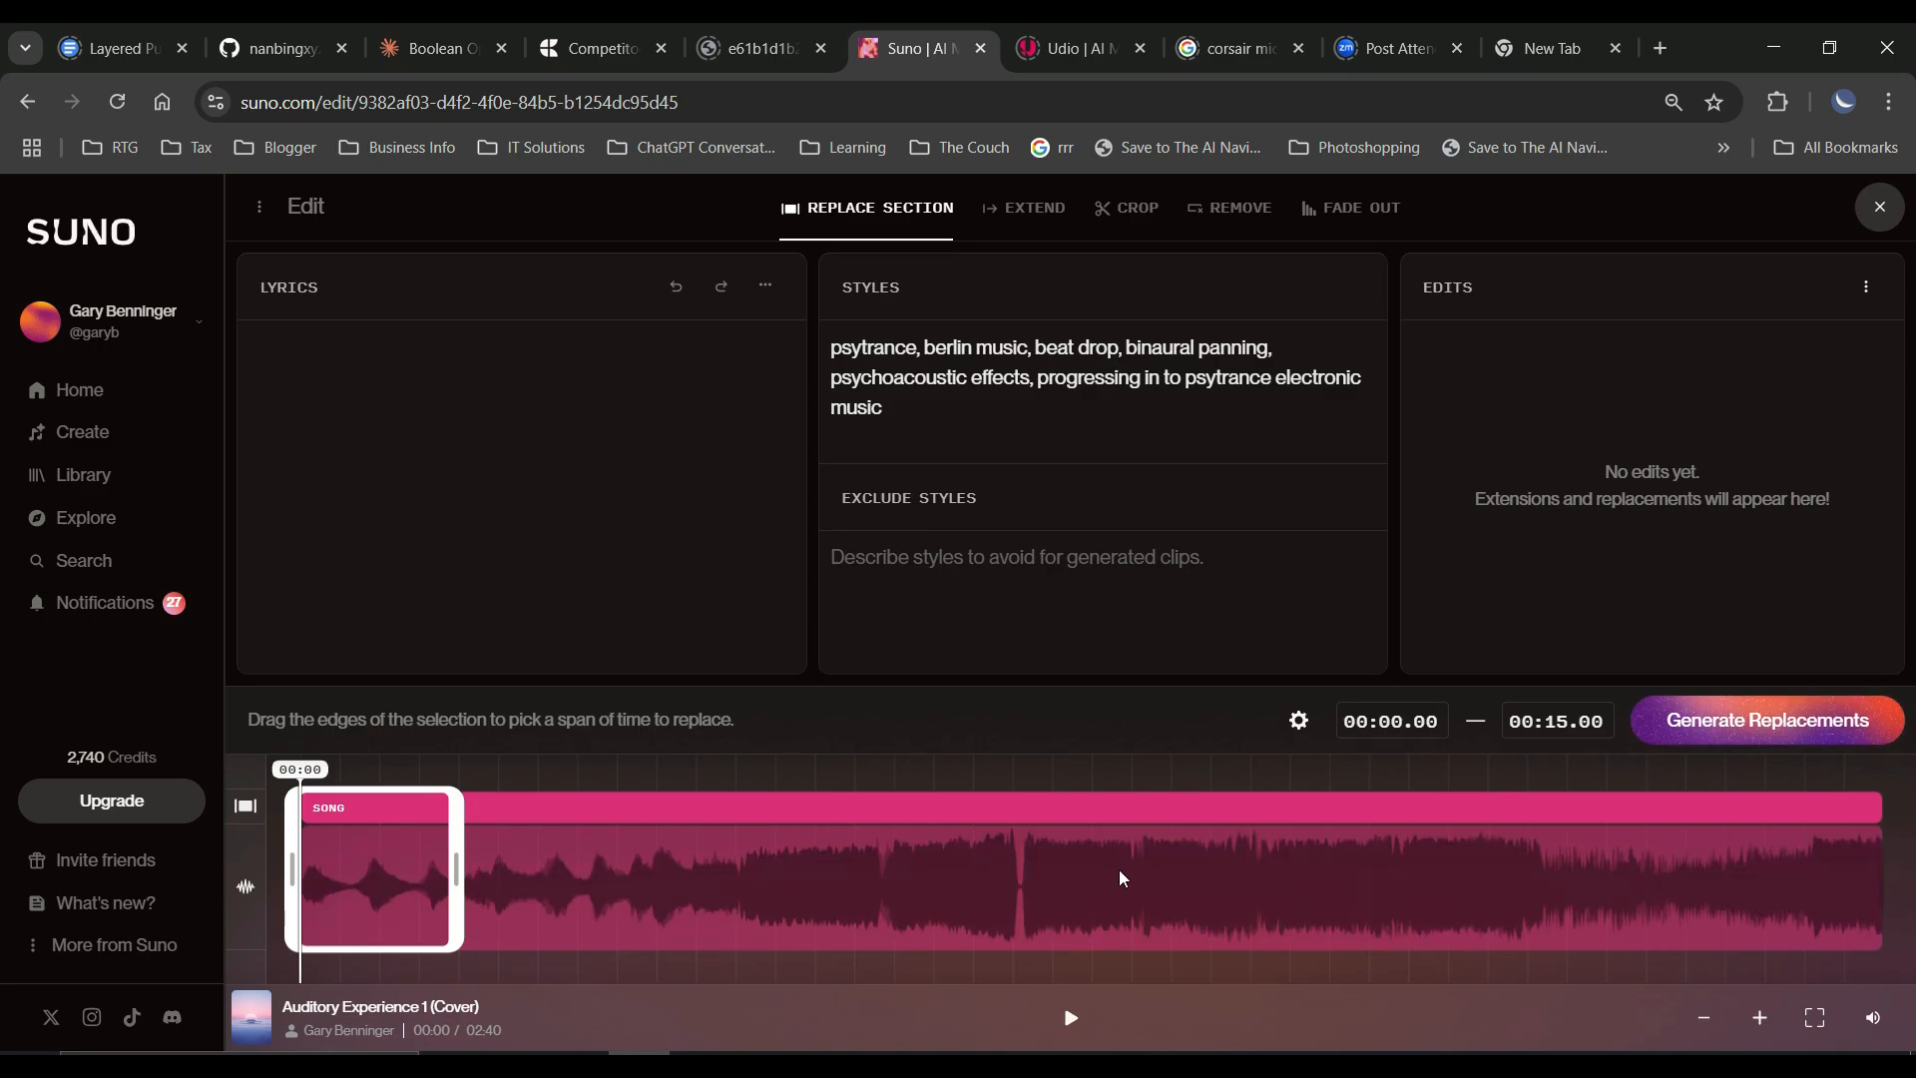
Play the replaced section from 01:07.53 to 01:15.02 in the edited song and close the editor.
{"action": "left_click", "coordinate": [967, 853]}
{"action": "left_click", "coordinate": [1761, 1022]}
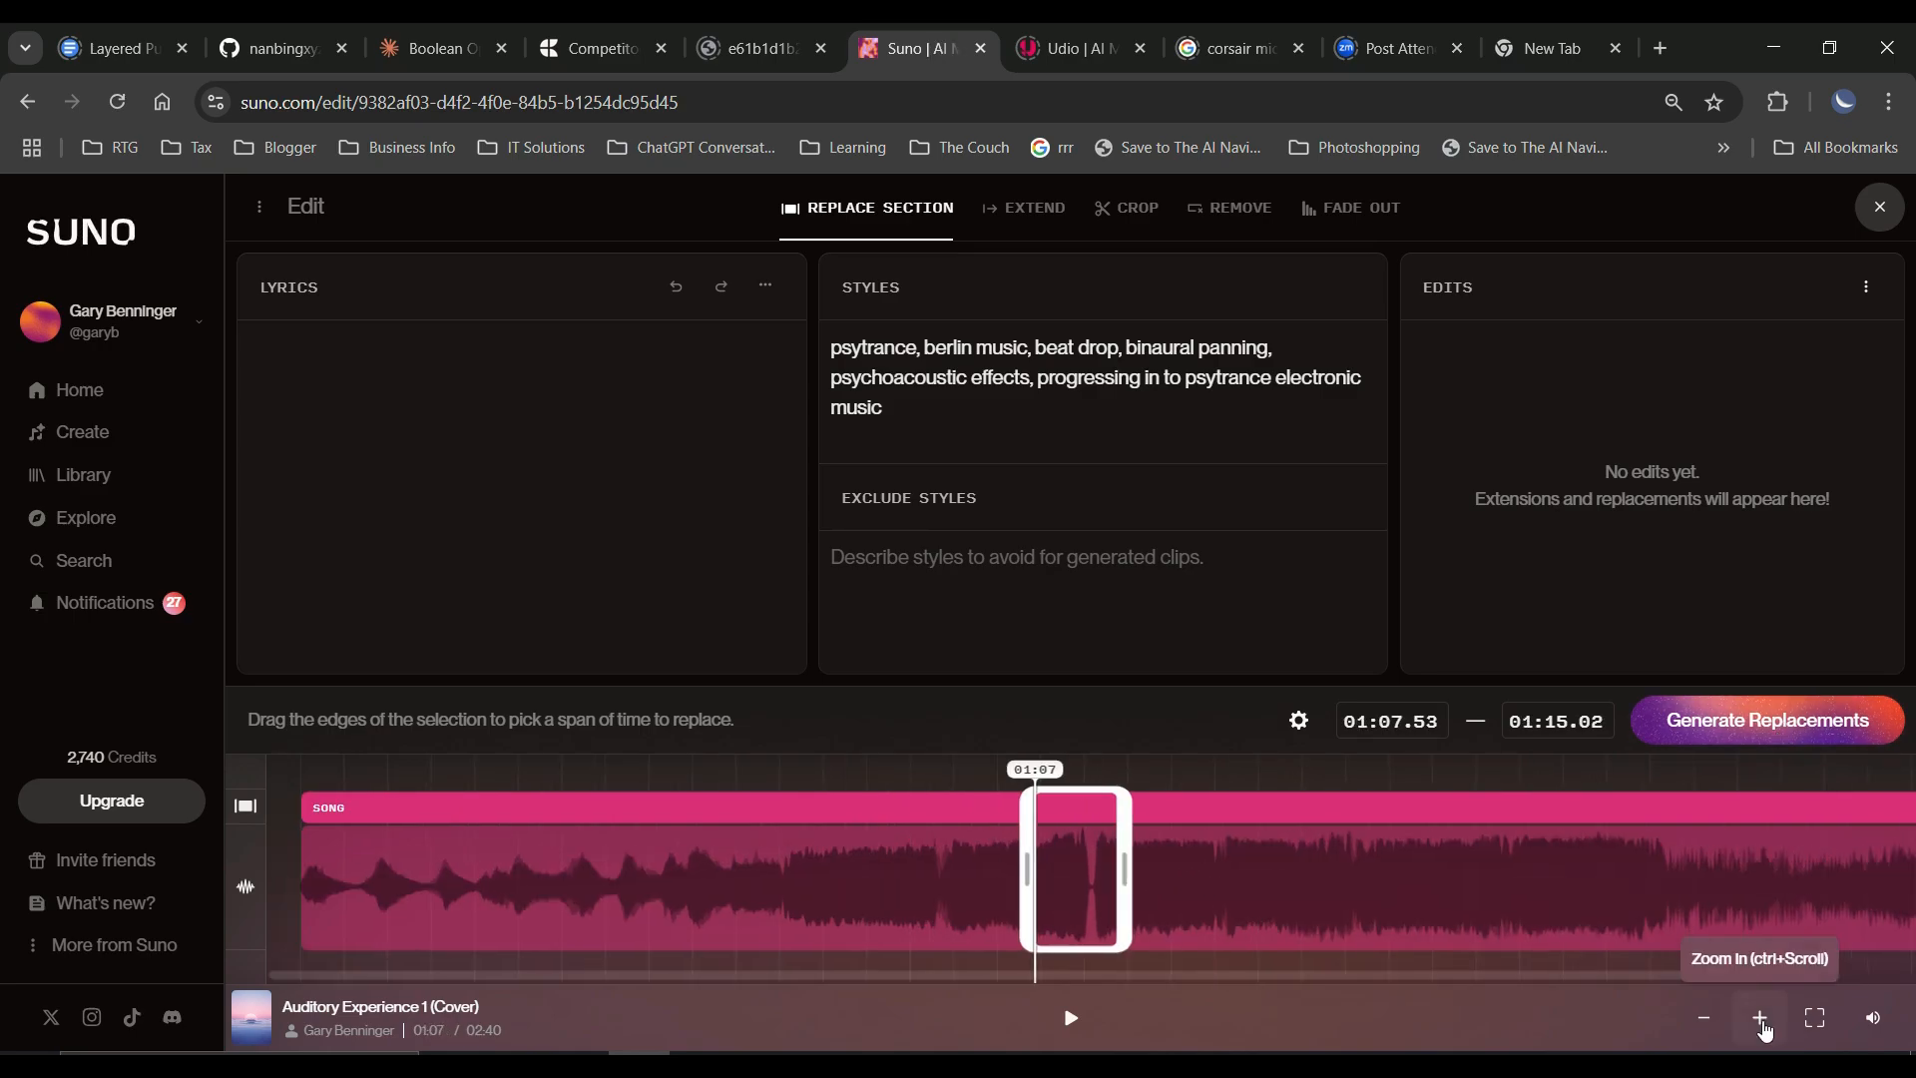
{"action": "left_click", "coordinate": [1762, 1021]}
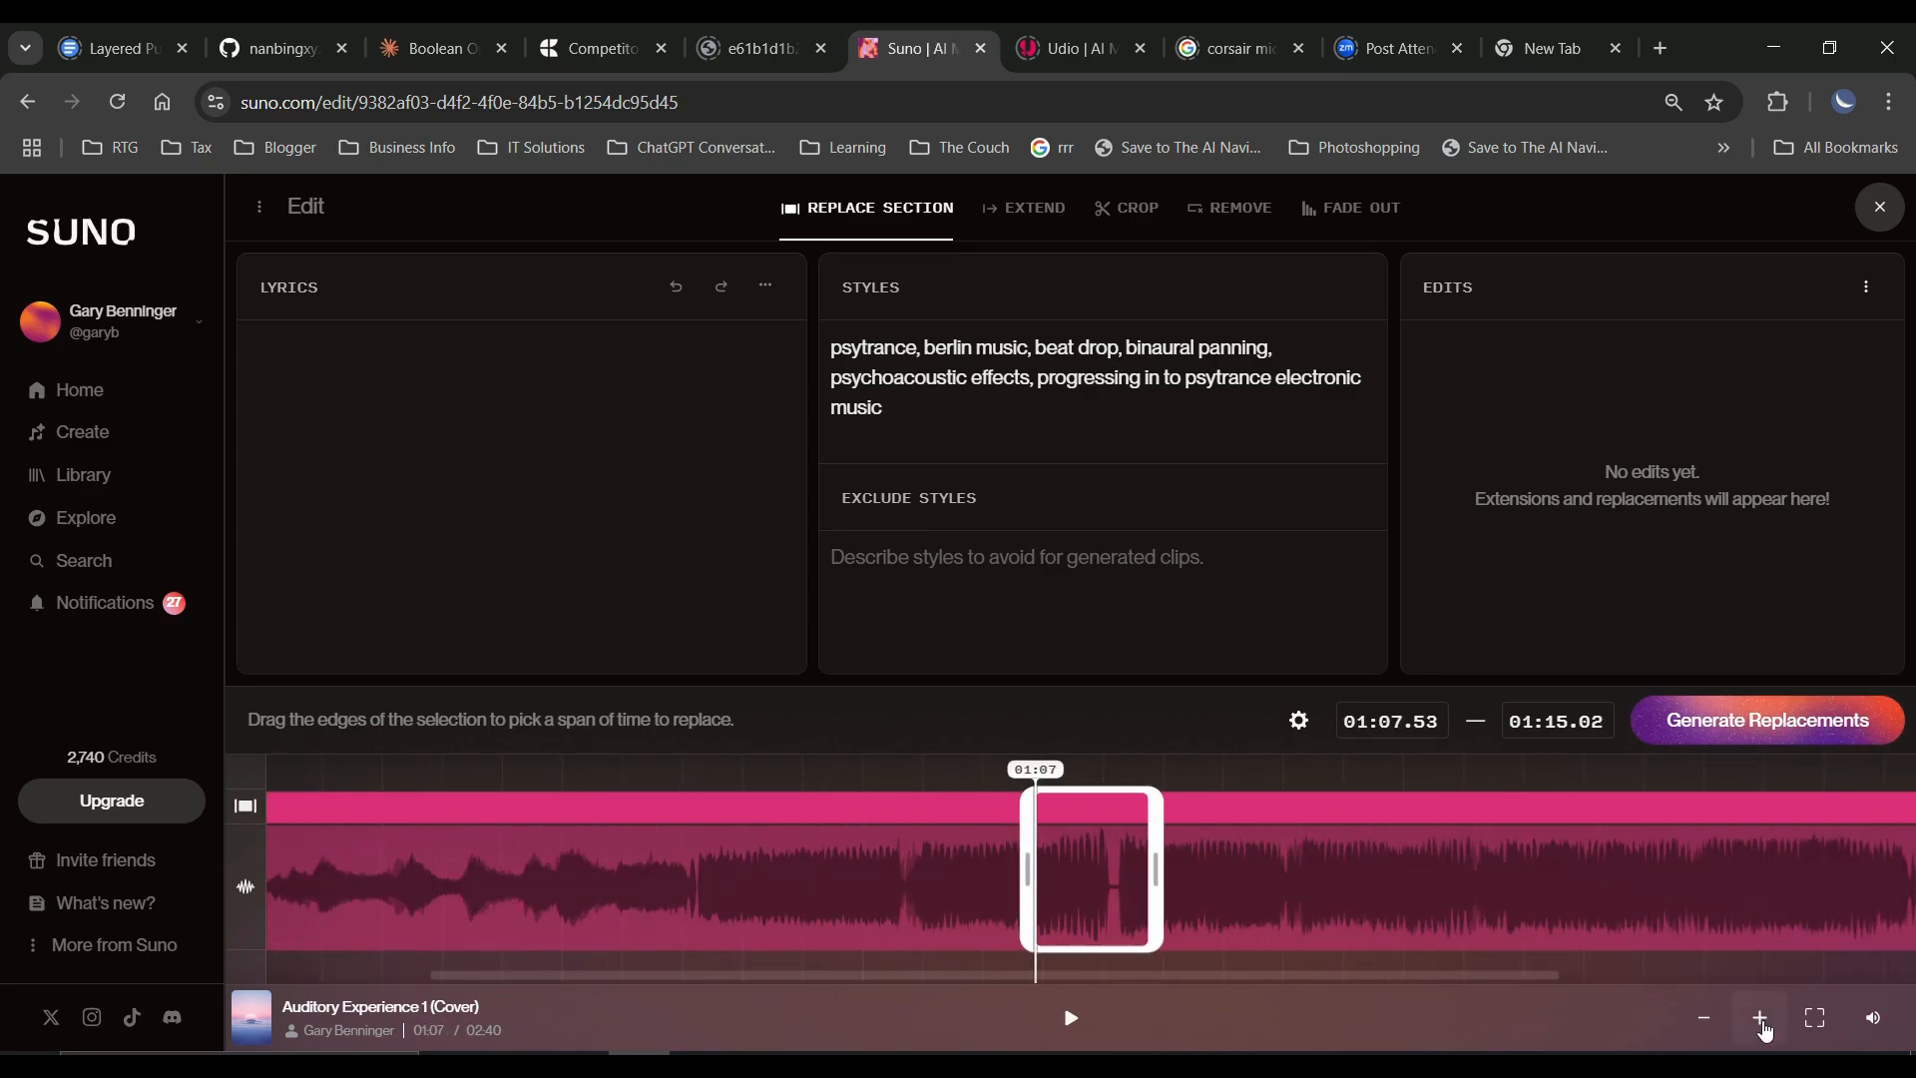
{"action": "left_click", "coordinate": [1762, 1021]}
{"action": "left_click", "coordinate": [1765, 1029]}
{"action": "left_click", "coordinate": [1765, 1030]}
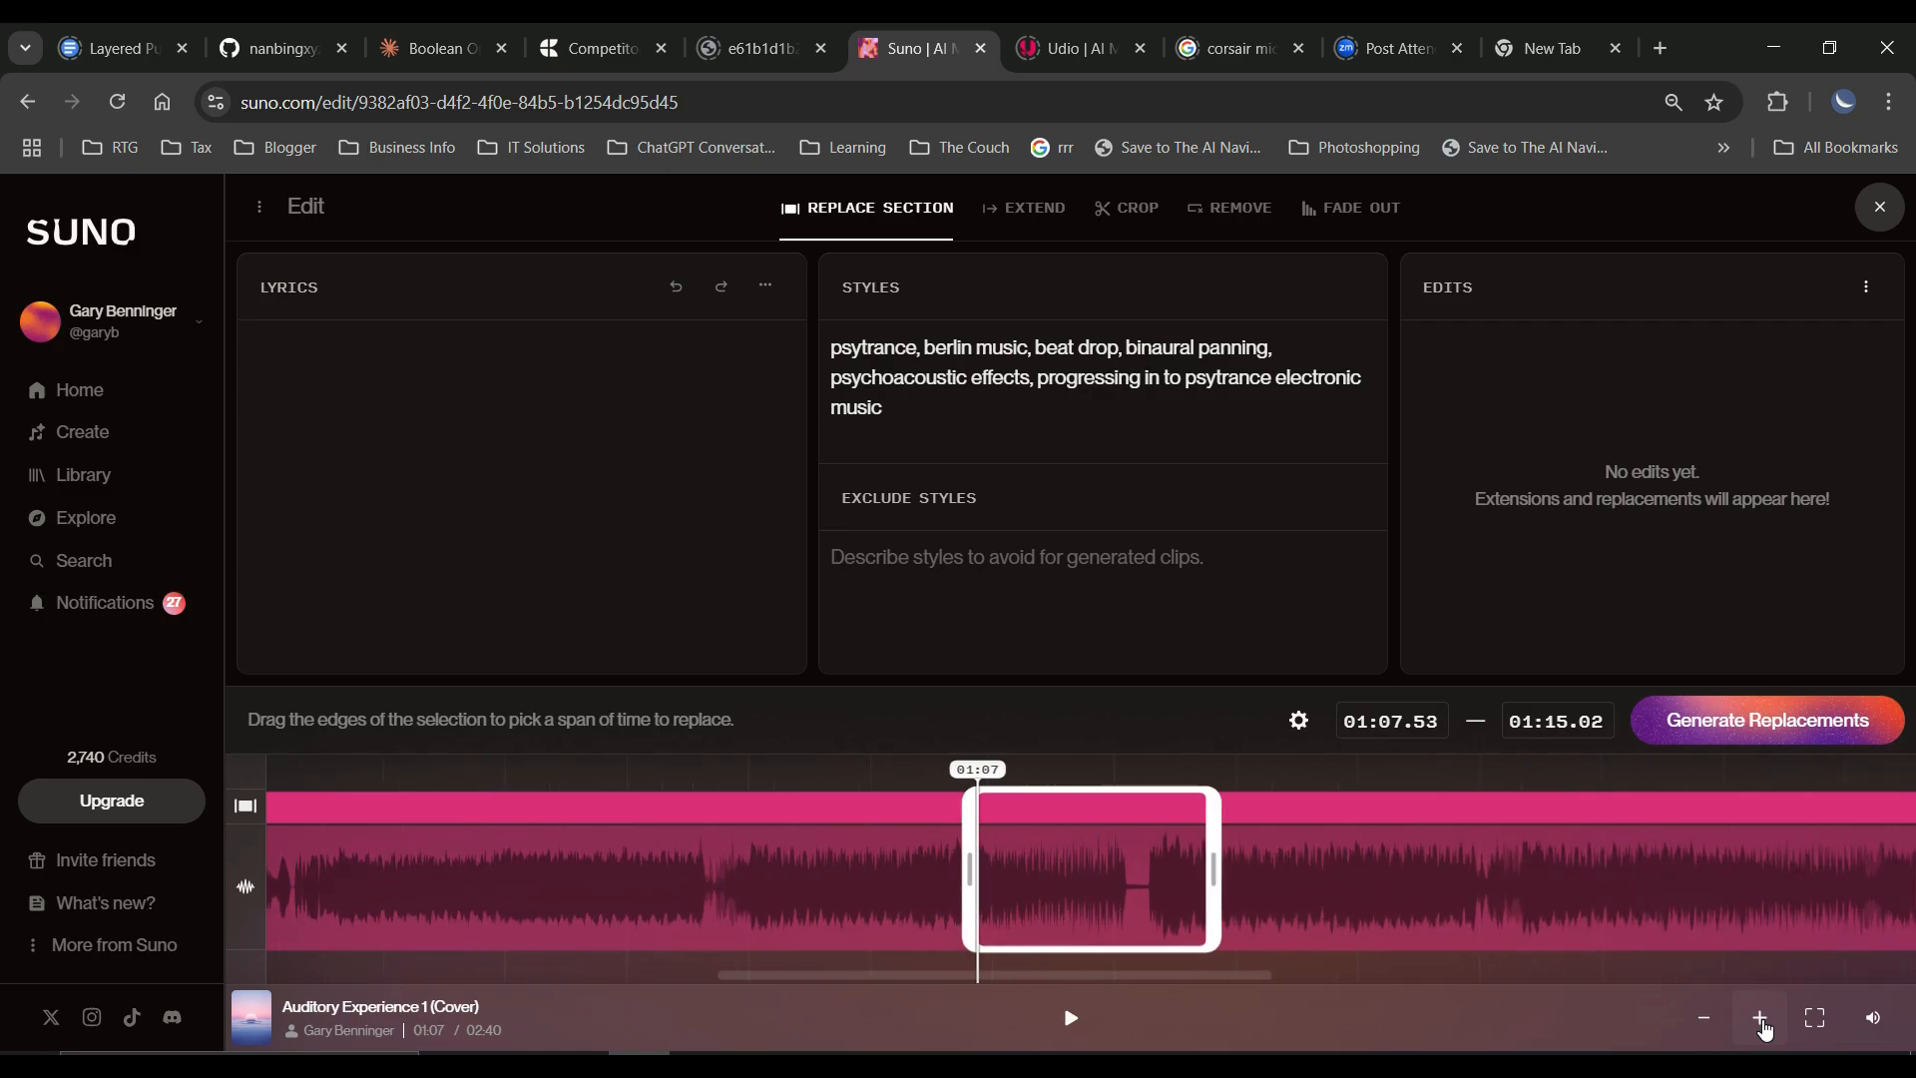
{"action": "left_click", "coordinate": [1766, 1030]}
{"action": "left_click", "coordinate": [1765, 1030]}
{"action": "left_click", "coordinate": [1765, 1030]}
{"action": "left_click", "coordinate": [1765, 1028]}
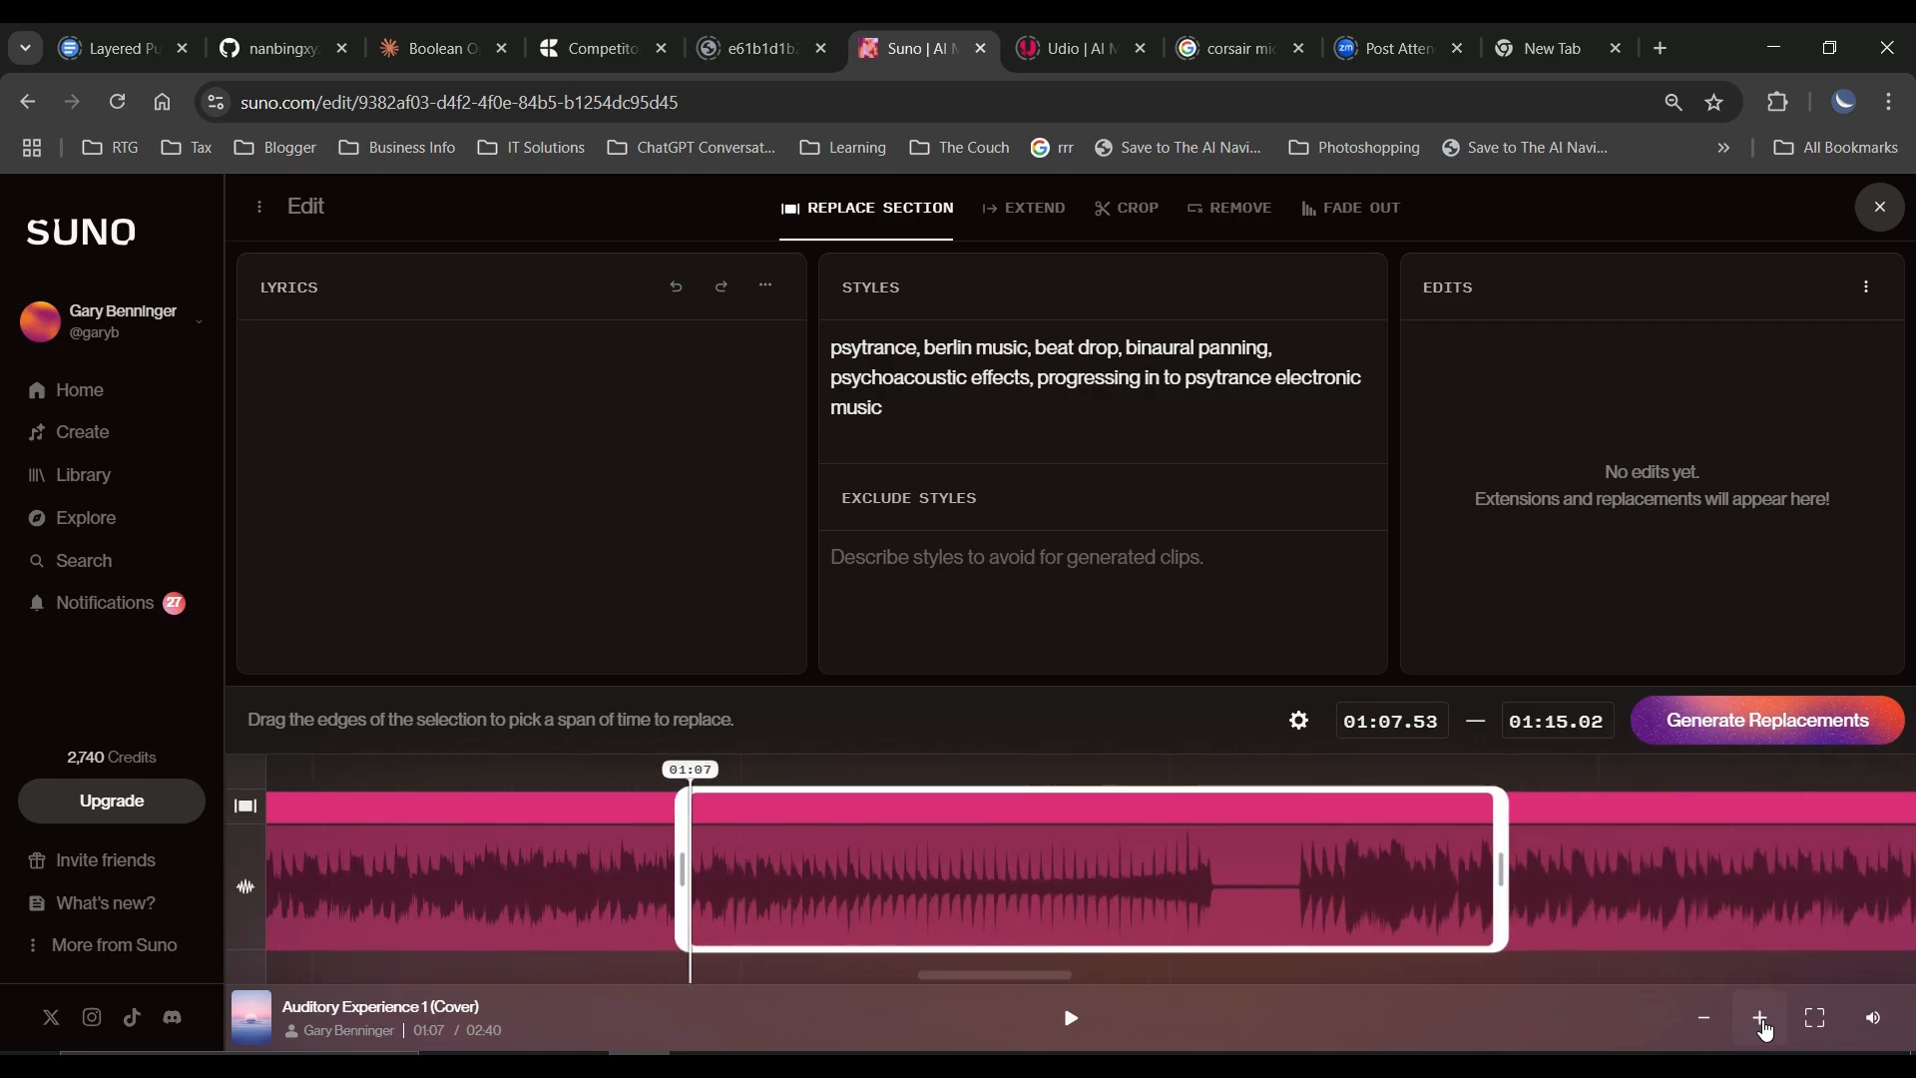
{"action": "key", "text": "space"}
{"action": "left_click", "coordinate": [1880, 202]}
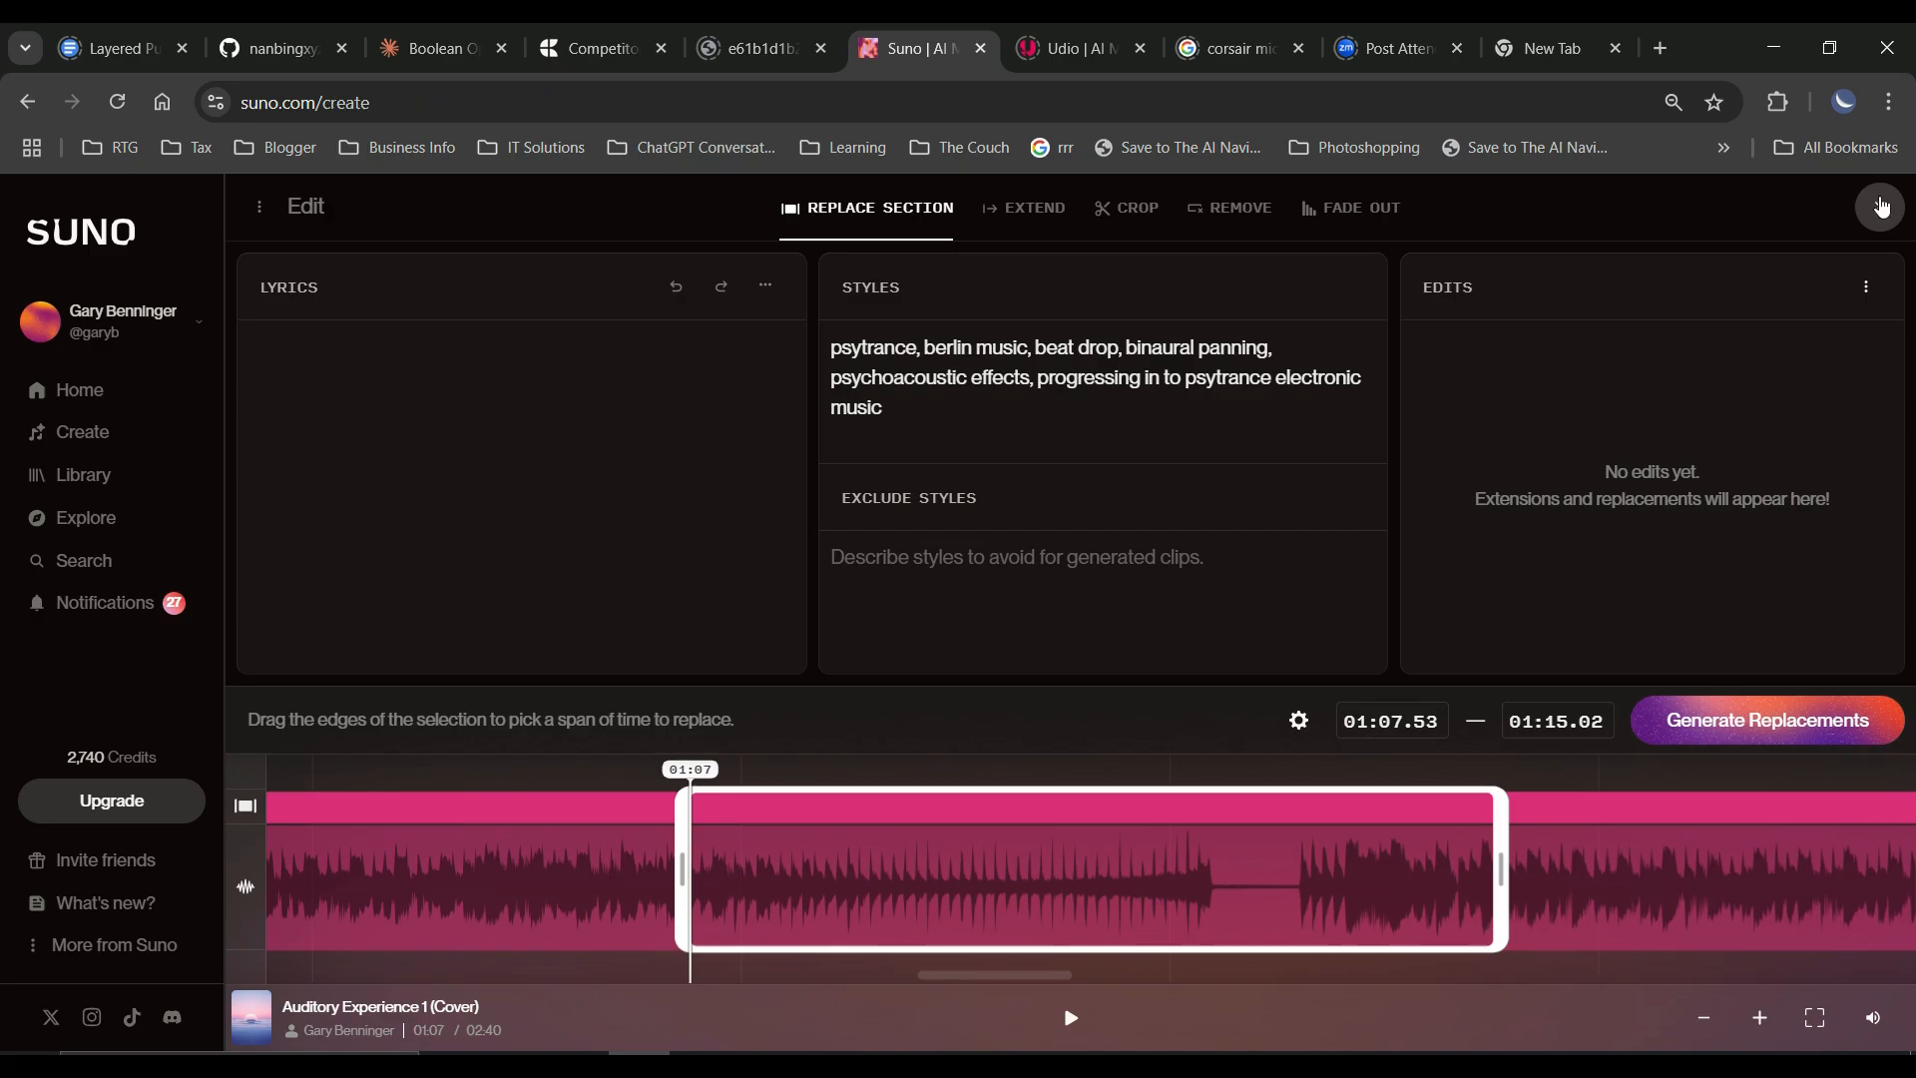